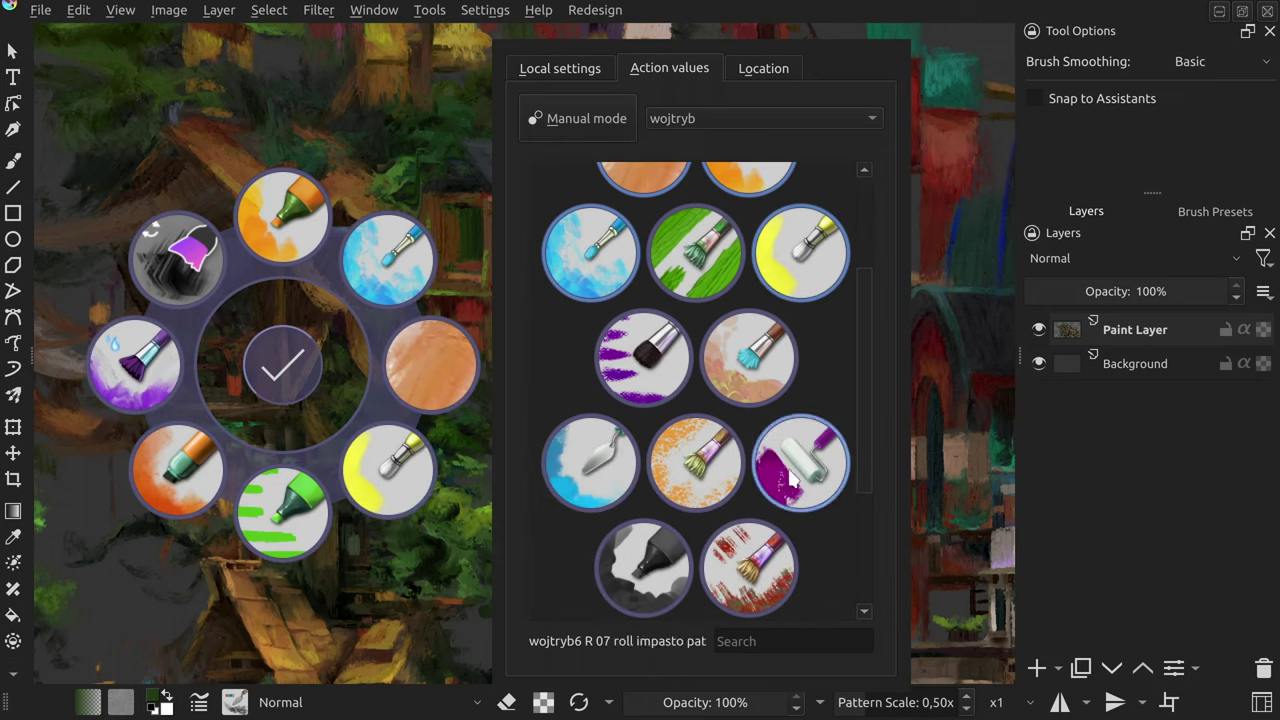
Step: Select the purple wet brush preset, followed by the RGBA rock brush preset, from the two brush pie menus while working on the head layer
scroll(792, 478, "down", 1)
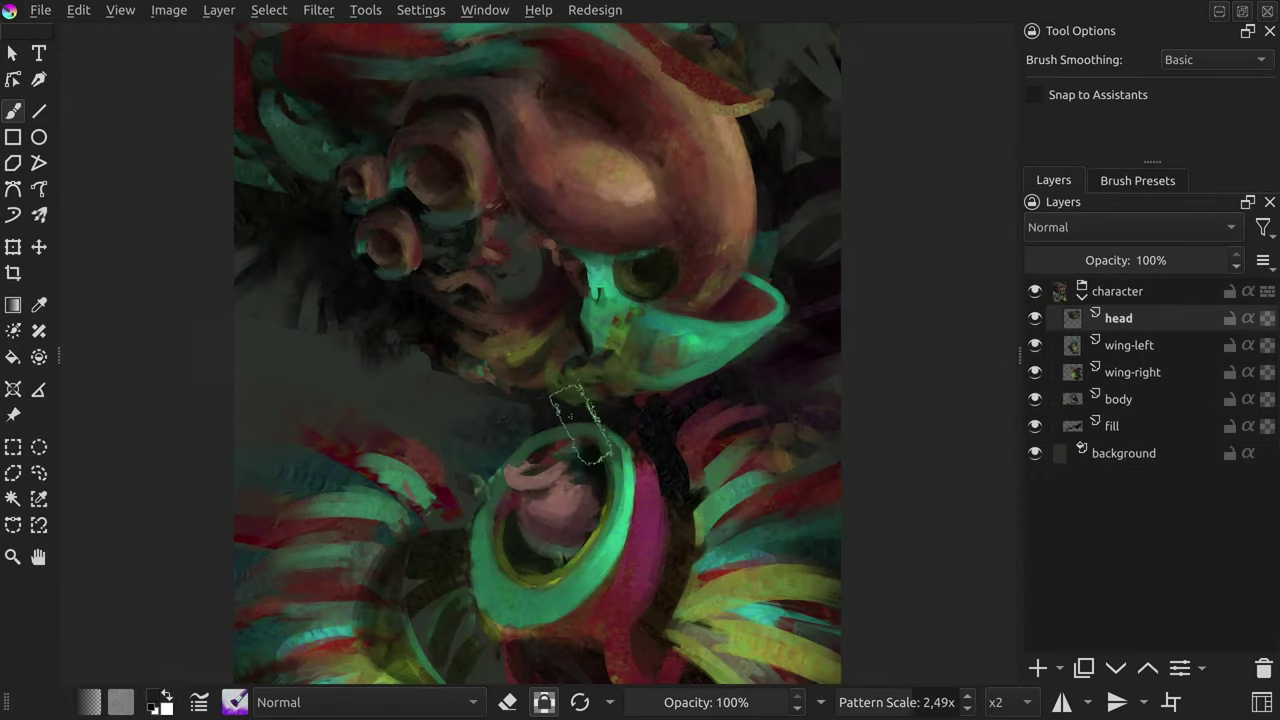
right_click(582, 422)
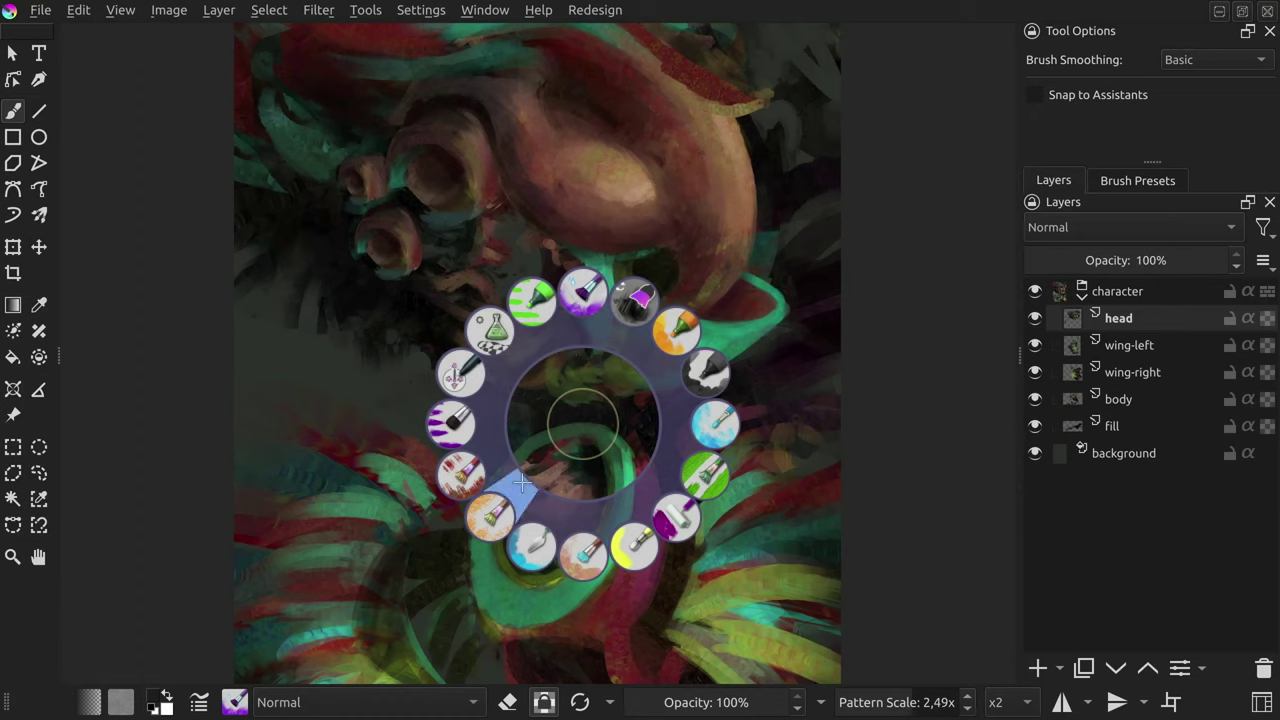
left_click(588, 355)
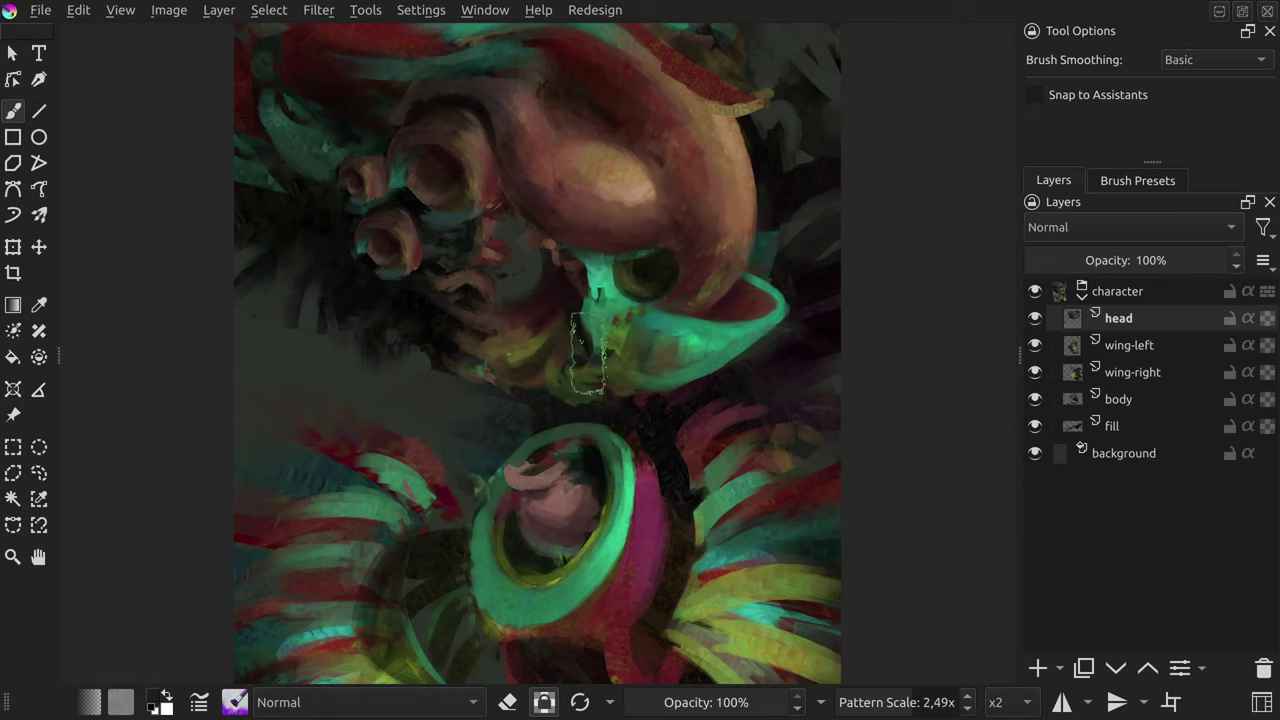
right_click(586, 349)
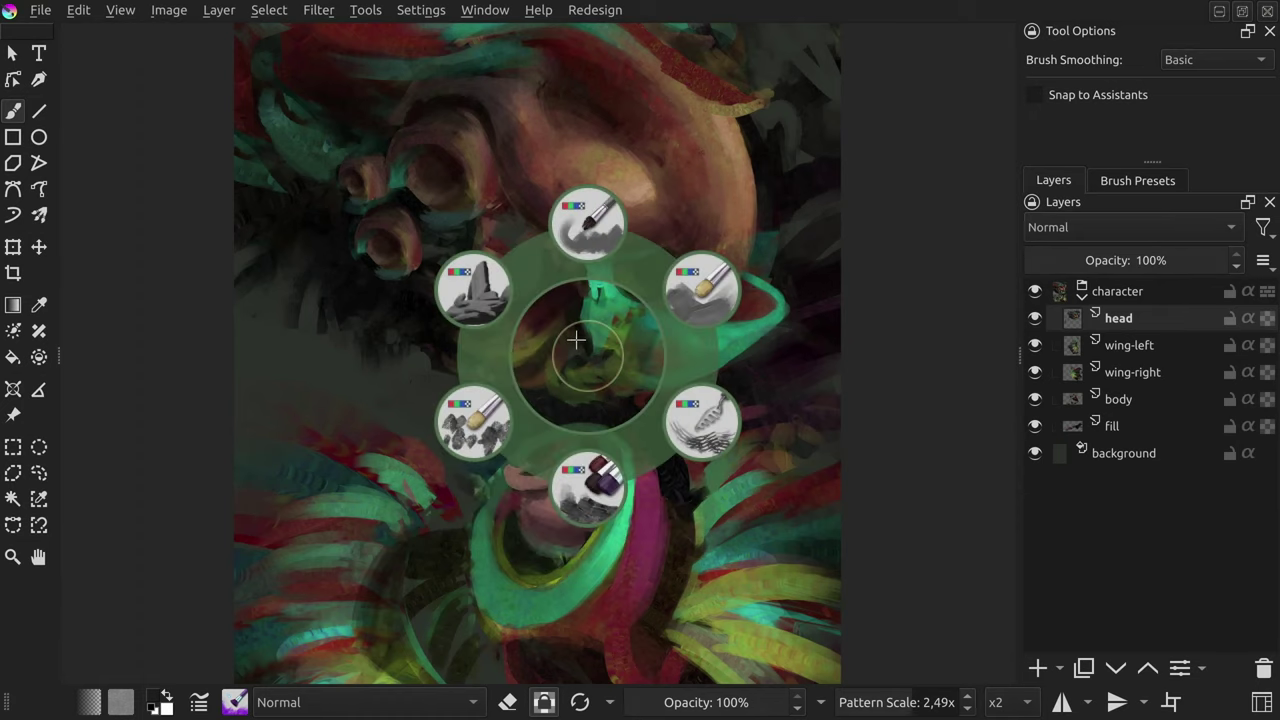
left_click(527, 333)
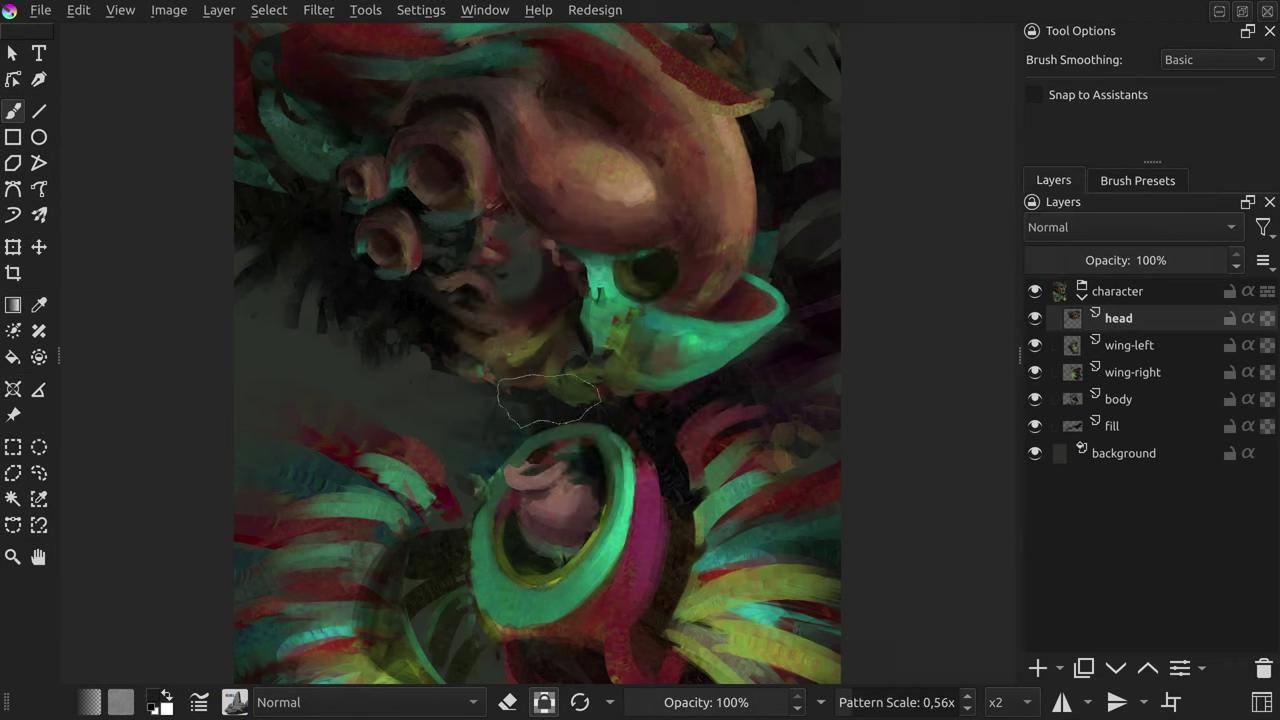
key("b")
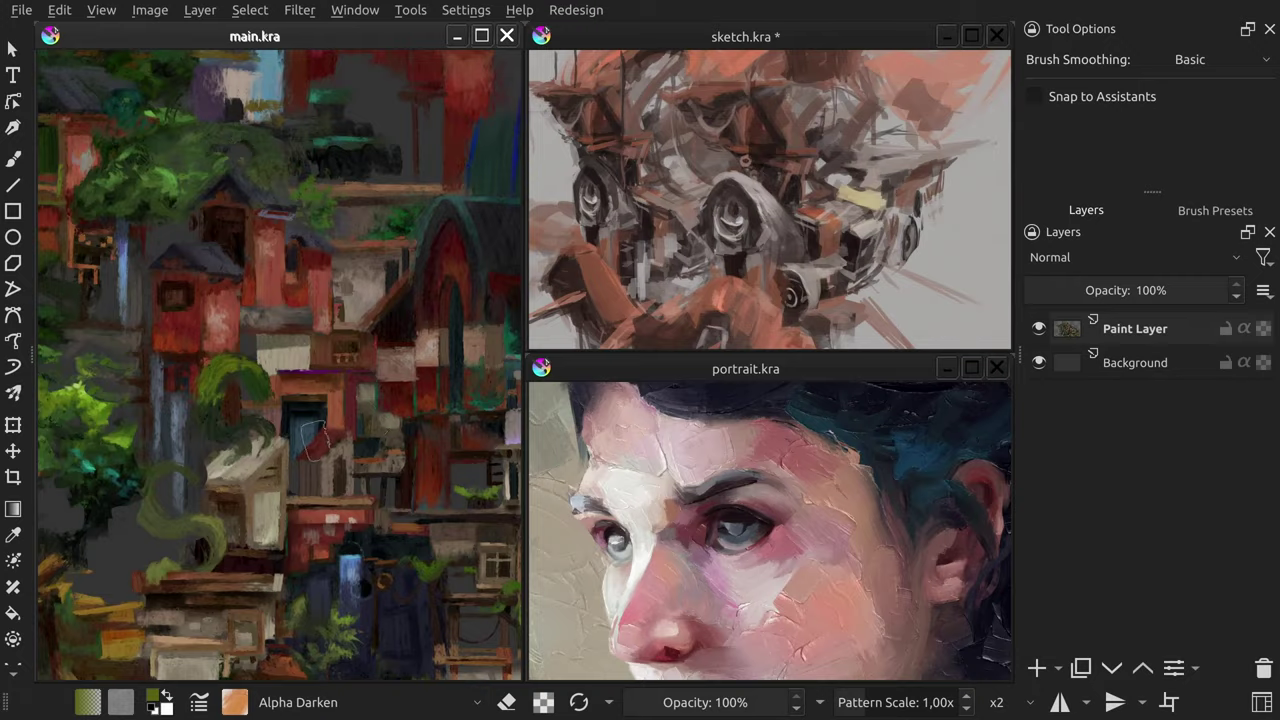
Step: Choose the purple wet brush preset from the pie menu and paint a wavy green stroke across the buildings in main.kra
right_click(319, 427)
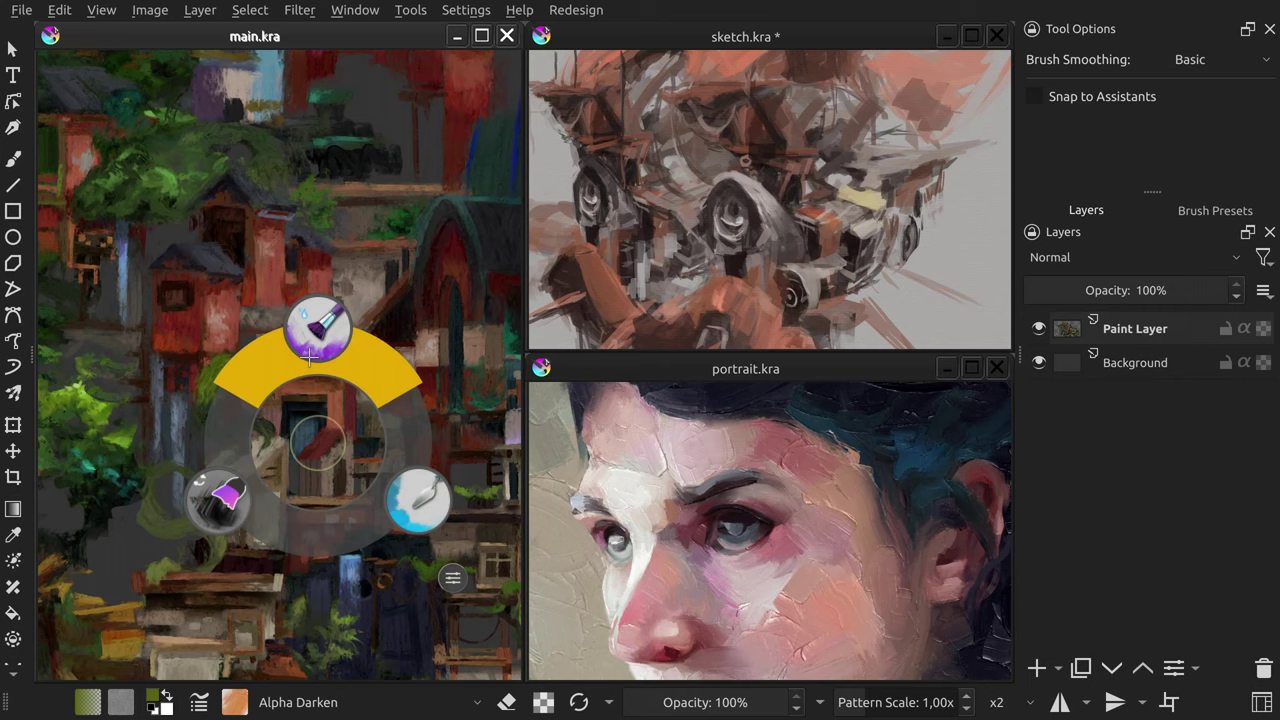
left_click(310, 352)
left_click_drag(262, 377, 389, 398)
Step: Activate sketch.kra, choose a brush preset from its pie menu and paint a stroke over the vehicle sketch
left_click(758, 240)
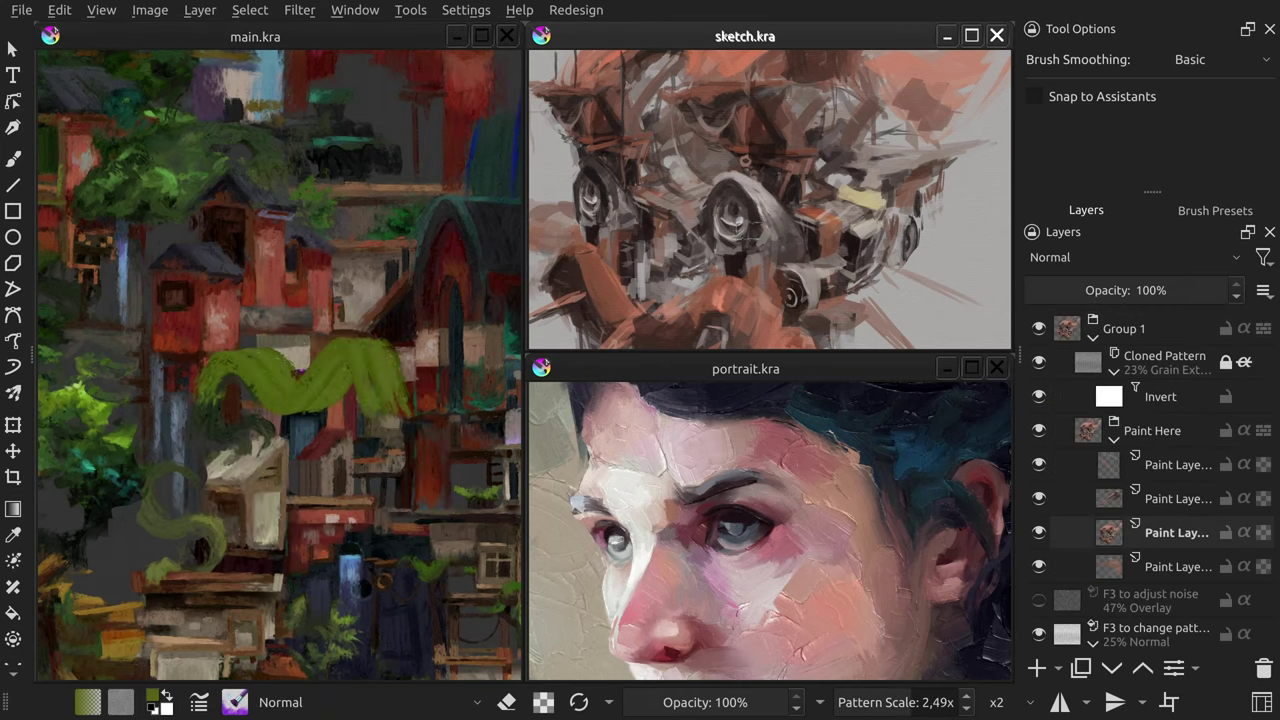
right_click(760, 234)
left_click(761, 338)
left_click_drag(760, 205, 650, 240)
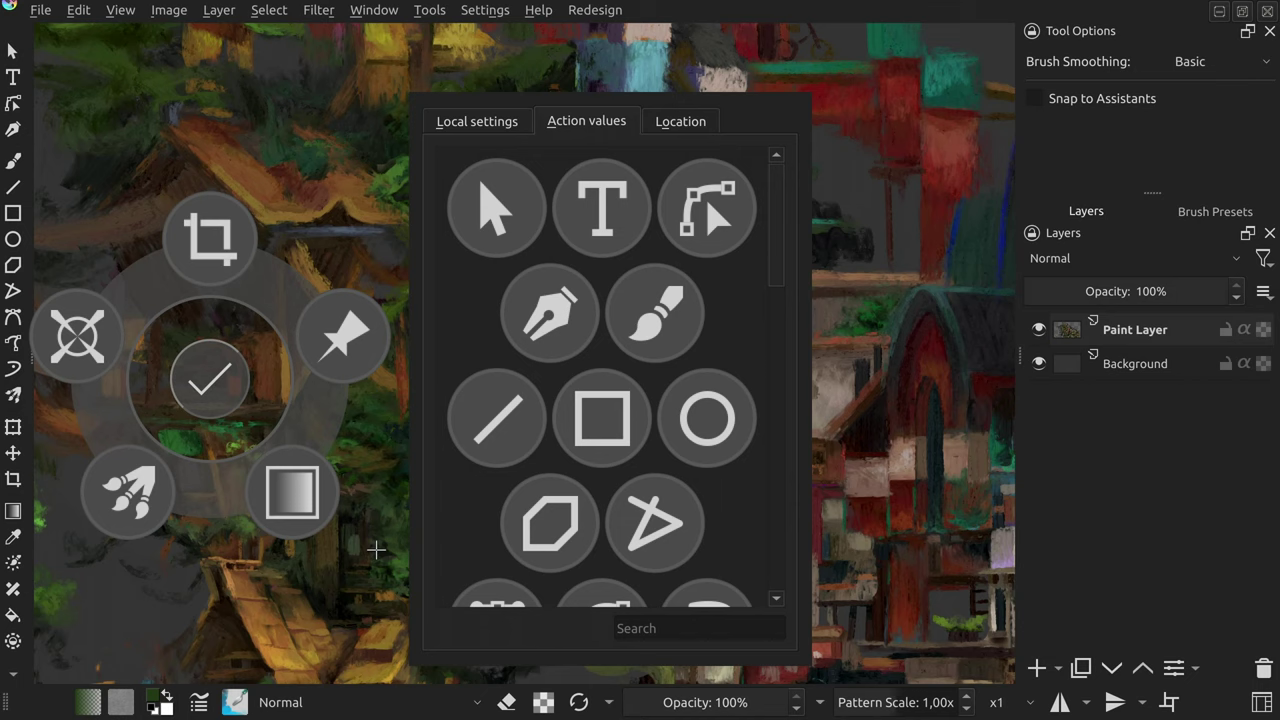
Step: Search the tools available for the pie menu for "select"
left_click(625, 620)
type("select")
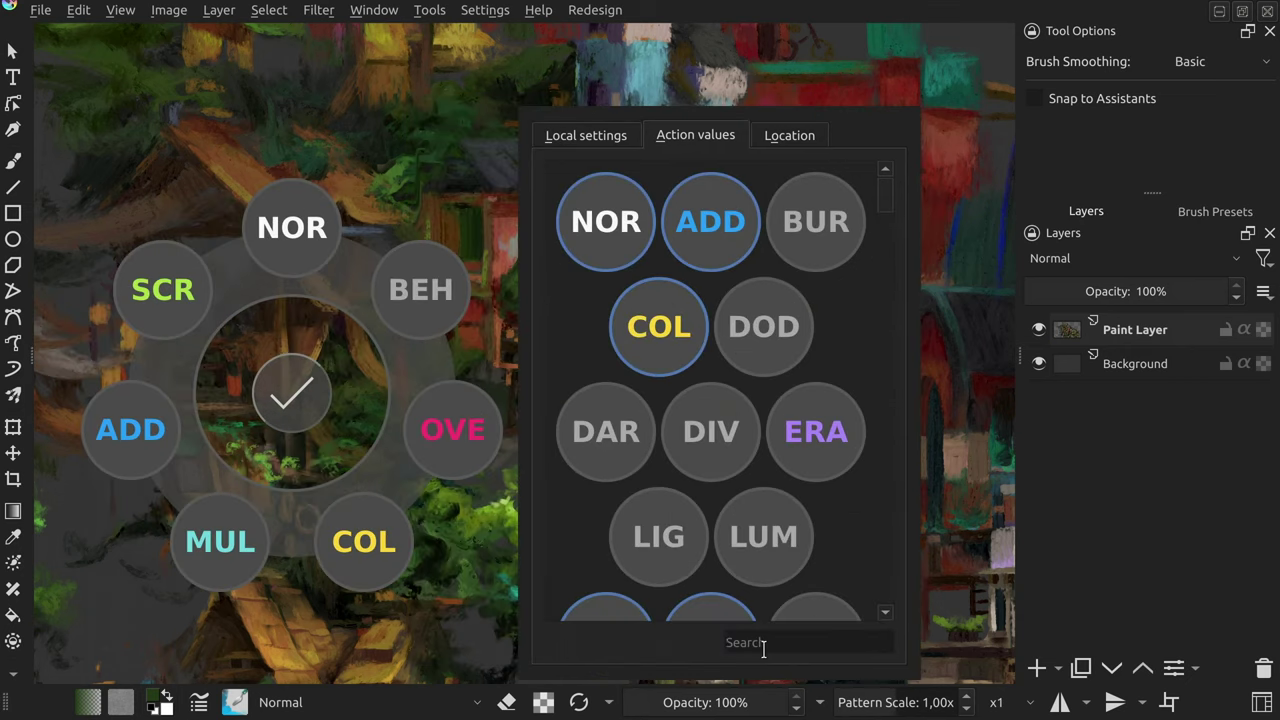
Step: Search the blending modes for "light" and add the FOG mode to the blending mode pie menu
left_click(763, 645)
type("light")
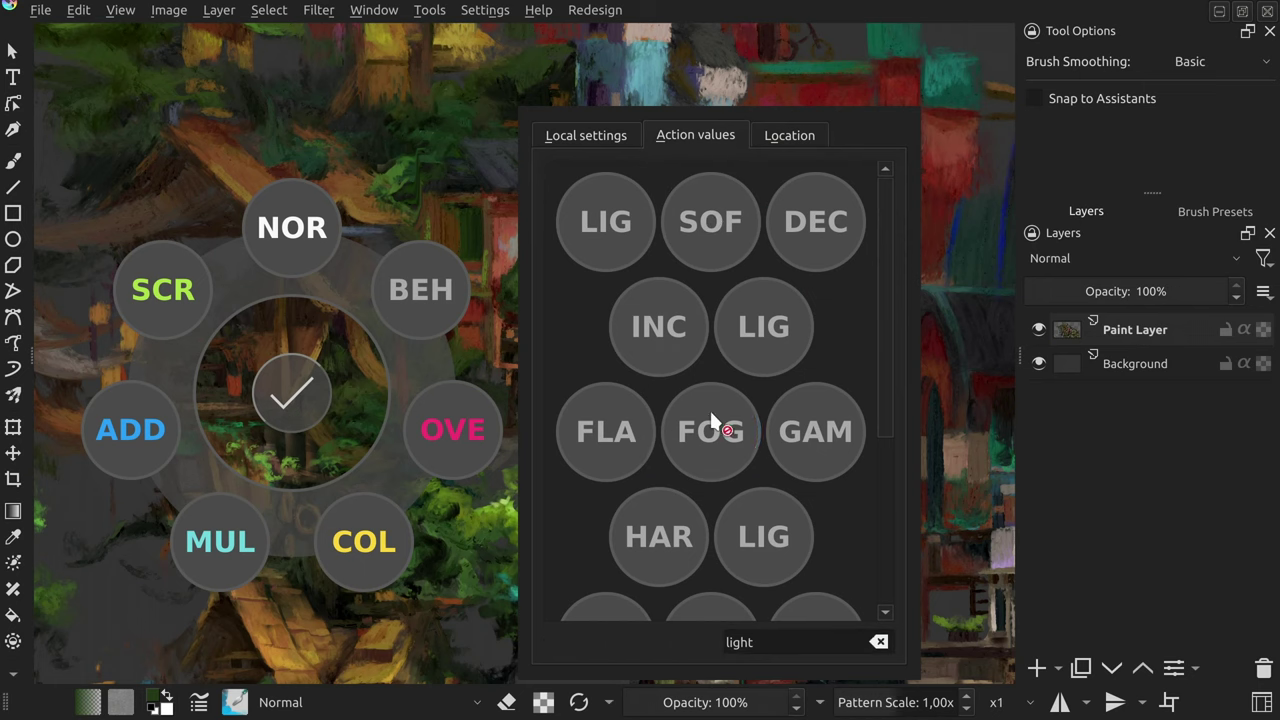
left_click_drag(709, 408, 449, 403)
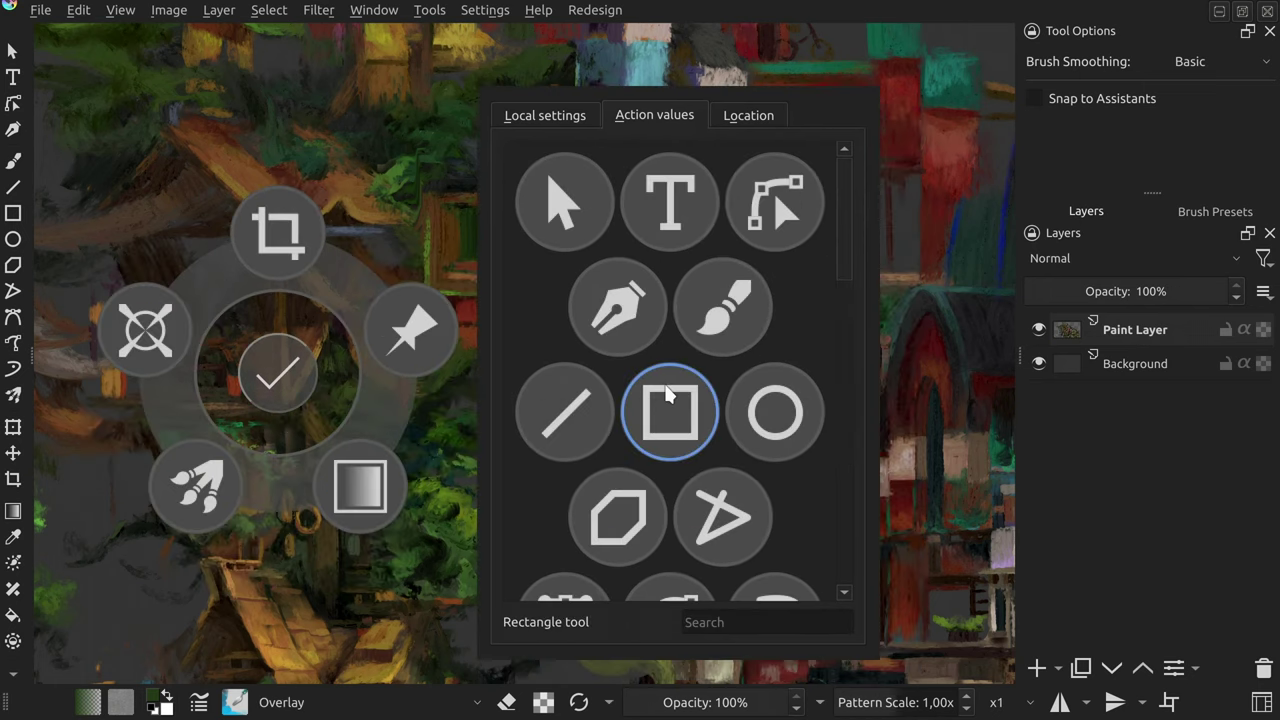
Step: Look through the whole list of tools that can be added to the tool pie menu
scroll(670, 395, "down", 2)
scroll(670, 380, "up", 2)
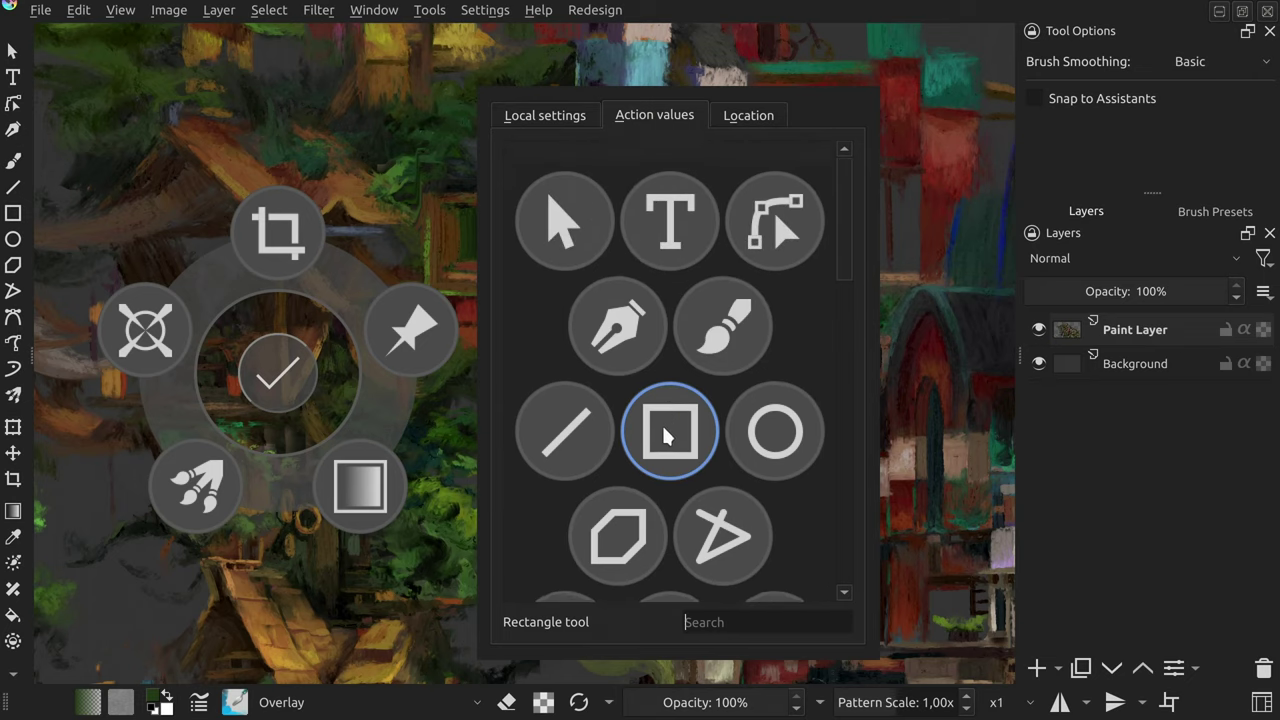
scroll(670, 375, "down", 5)
scroll(670, 300, "down", 4)
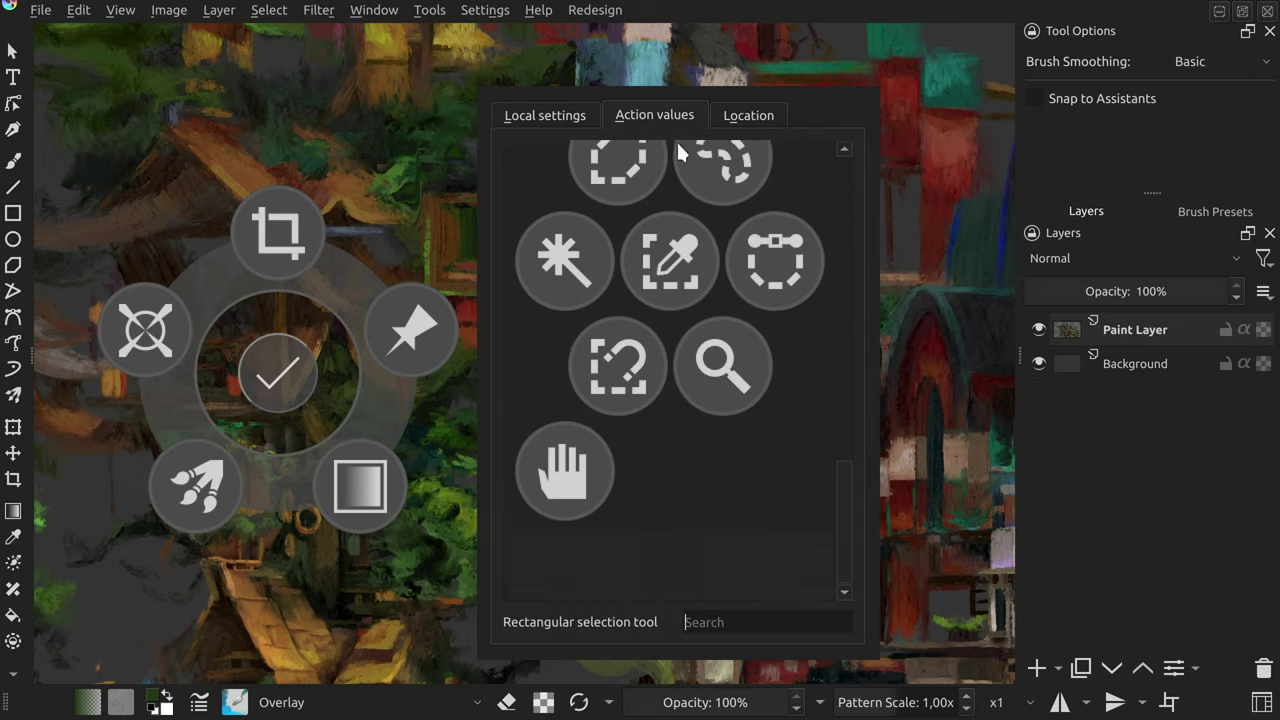
scroll(670, 316, "up", 8)
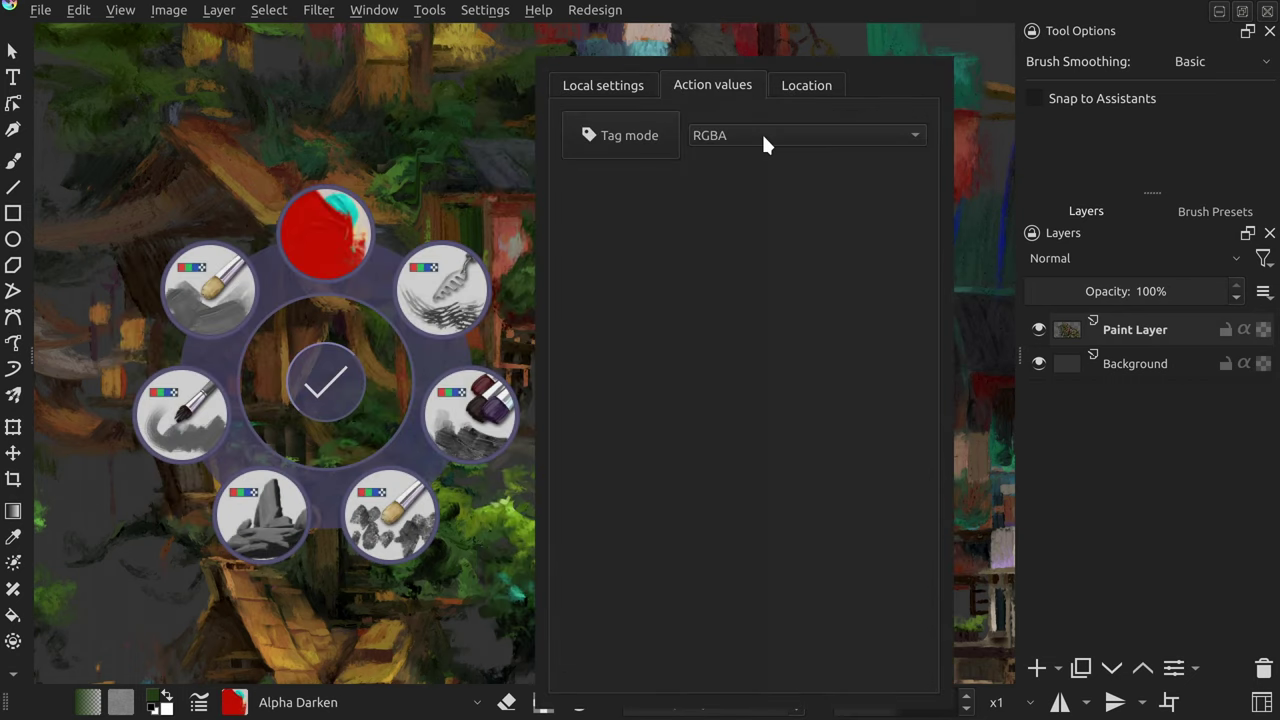
Step: Try different preset tags for the pie menu in tag mode, including Sketch and Pixel Art
scroll(763, 135, "down", 1)
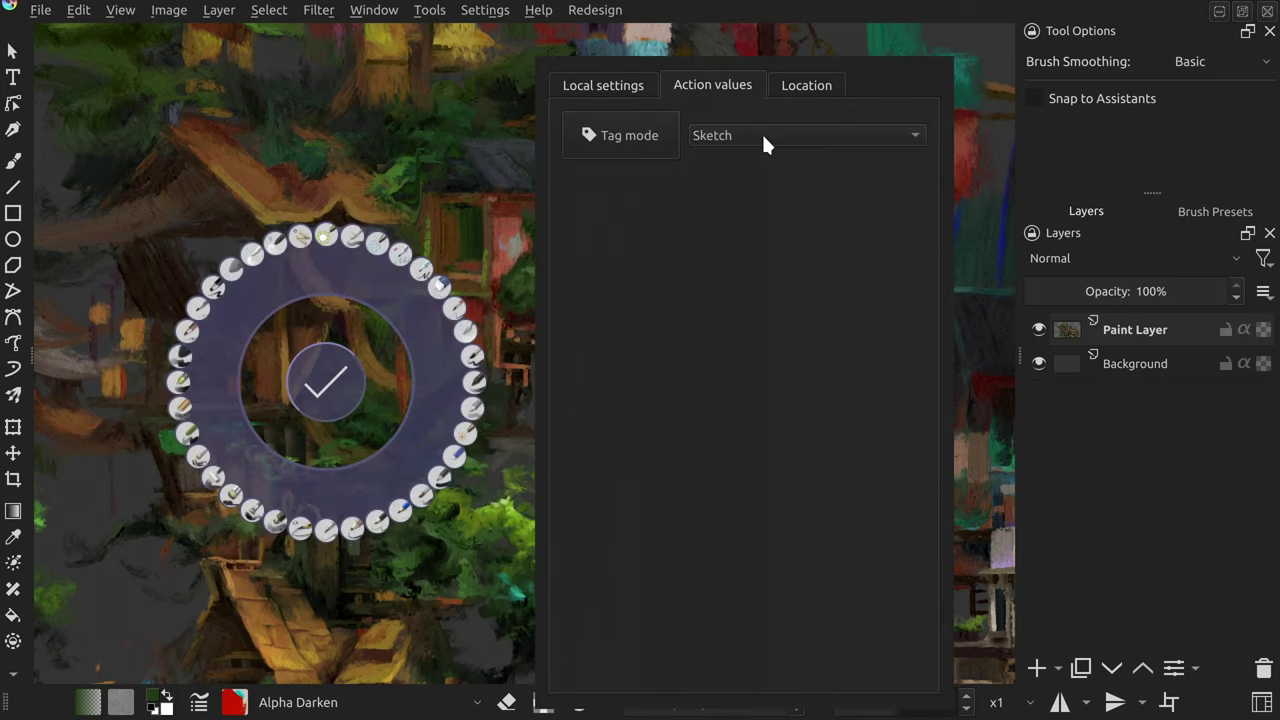
scroll(763, 135, "up", 2)
scroll(761, 135, "down", 1)
scroll(761, 135, "up", 3)
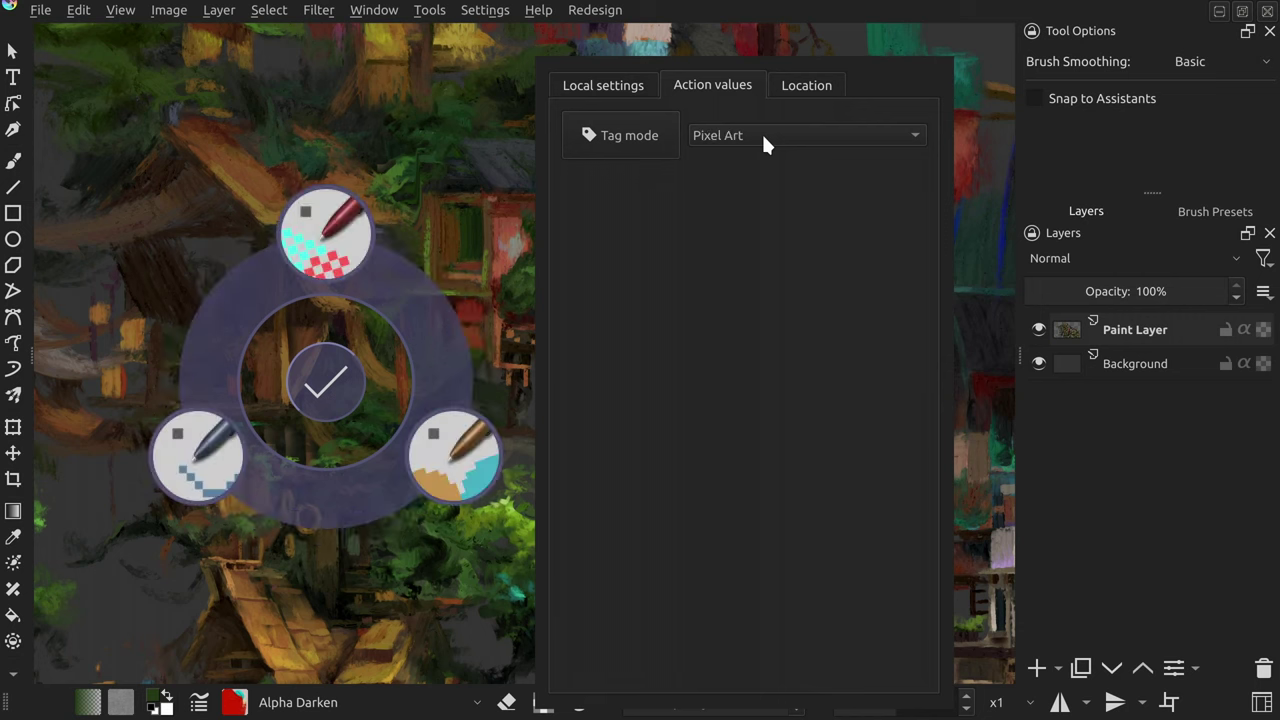
scroll(761, 135, "up", 1)
scroll(761, 135, "down", 1)
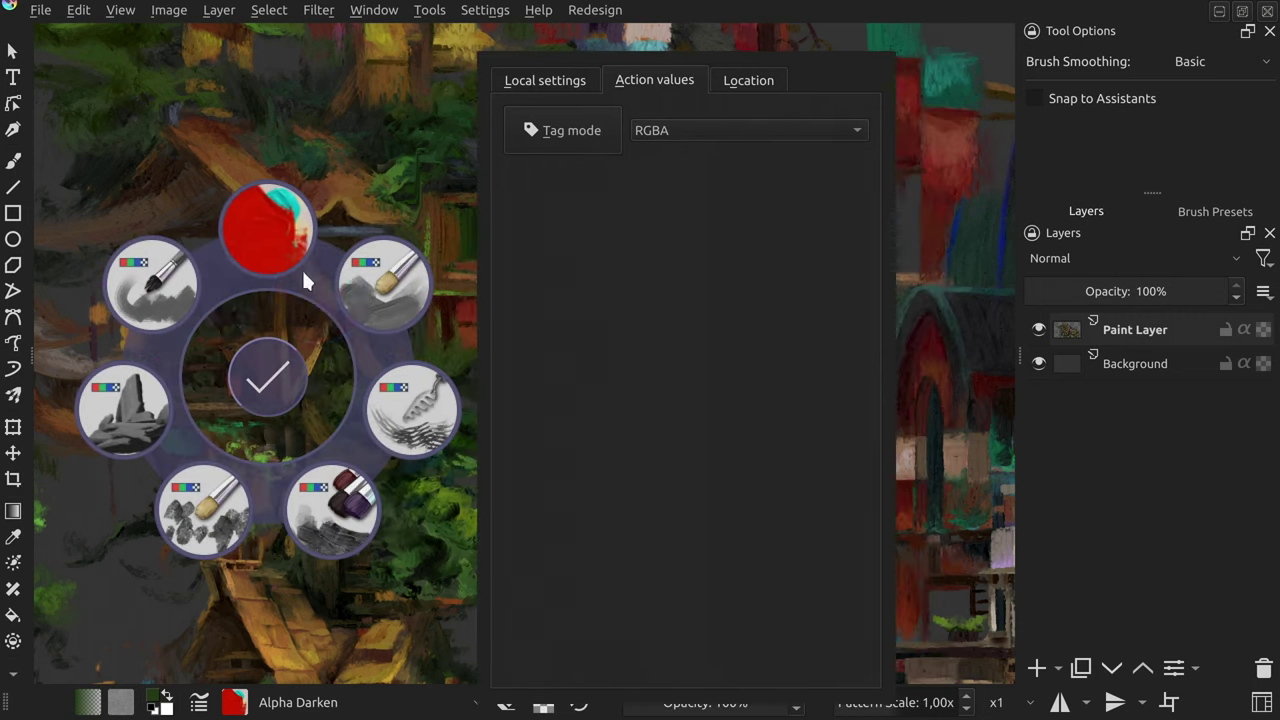
Step: Rearrange the RGBA presets by moving the red paint preset around the pie ring, and finish editing the pie menu
left_click_drag(270, 237, 500, 465)
scroll(670, 128, "down", 1)
scroll(670, 128, "up", 1)
scroll(670, 135, "down", 1)
scroll(670, 135, "down", 2)
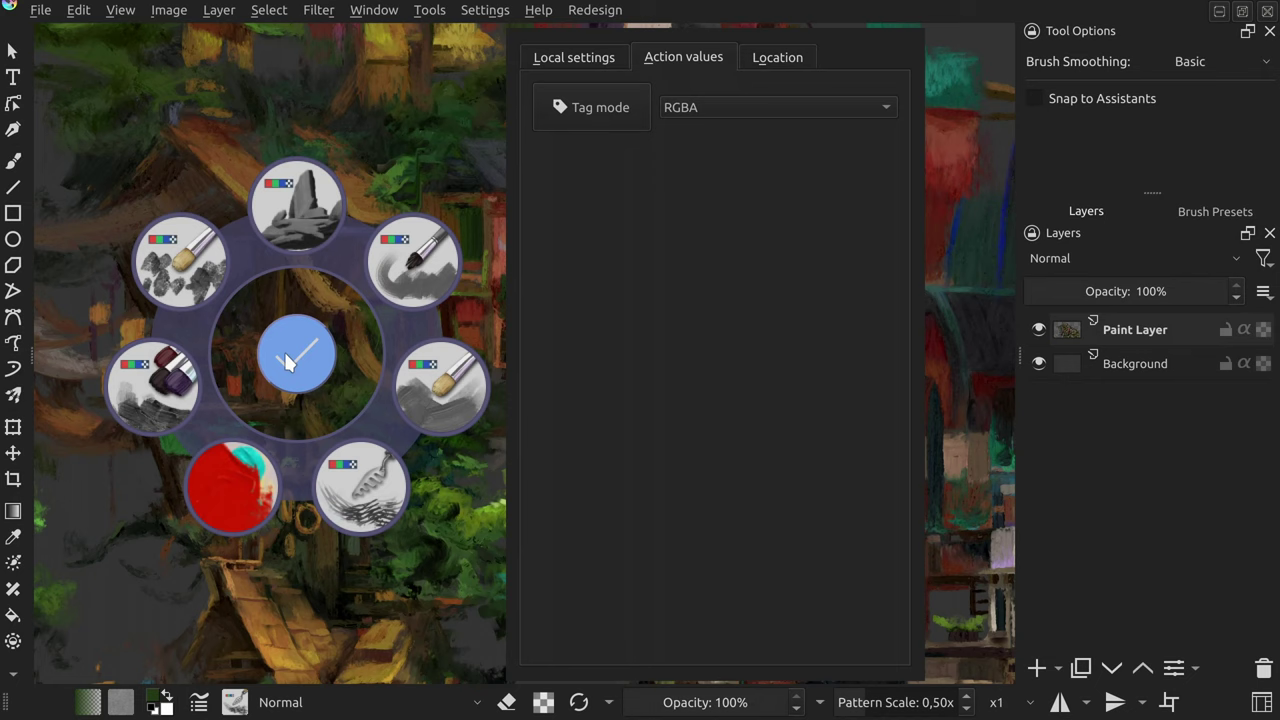
left_click(284, 352)
Step: Set the wojtryb_main pie menu's tag to RGBA, move the red paint preset to another place on the ring, and finish editing
right_click(285, 360)
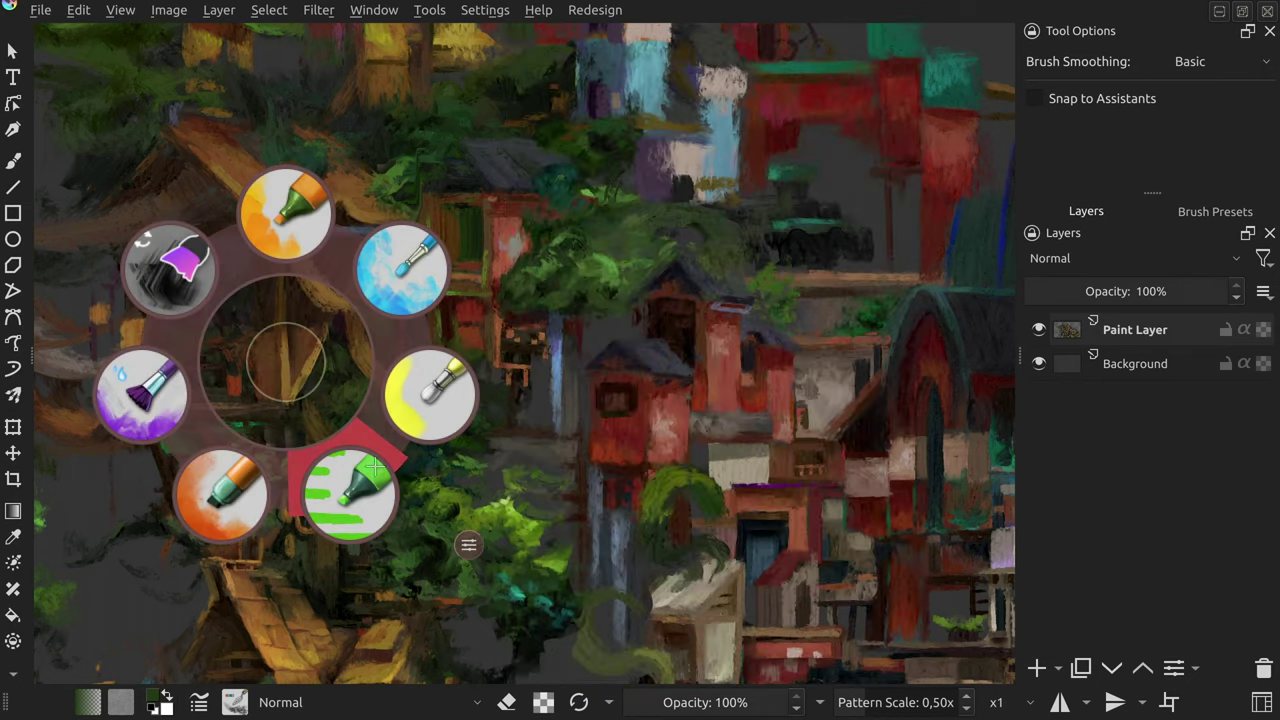
left_click(468, 550)
left_click(705, 114)
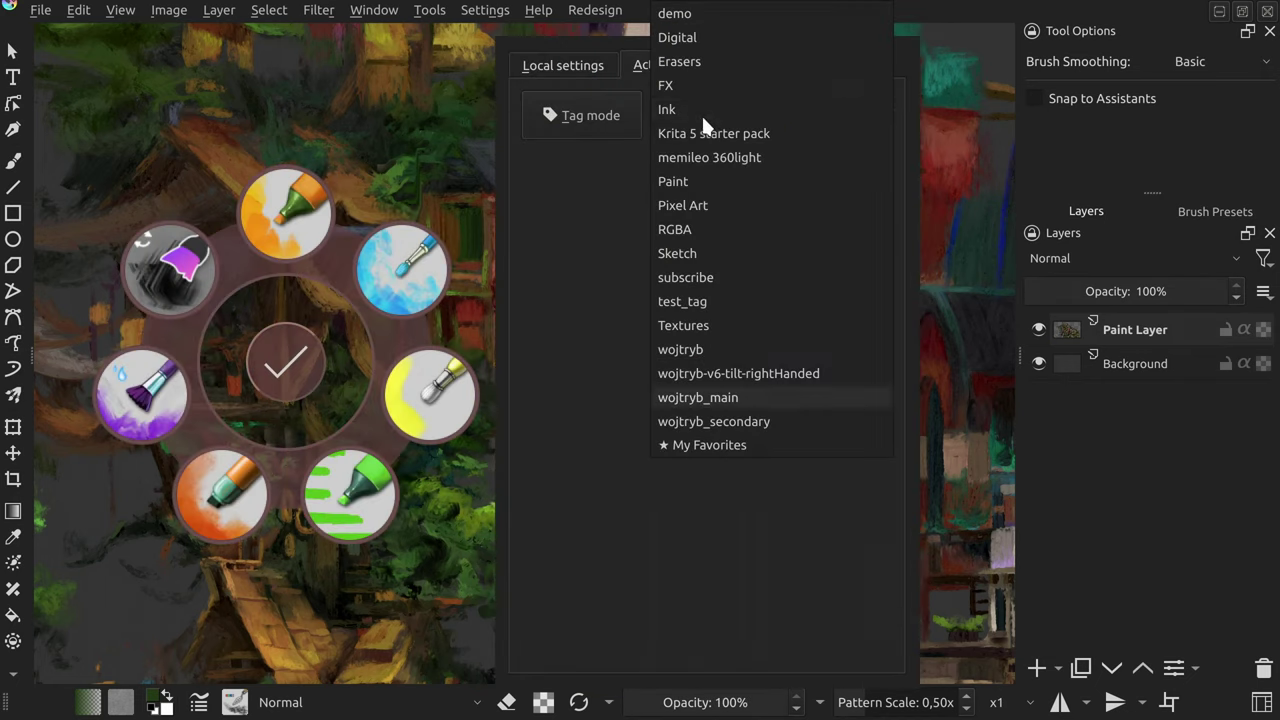
left_click(694, 229)
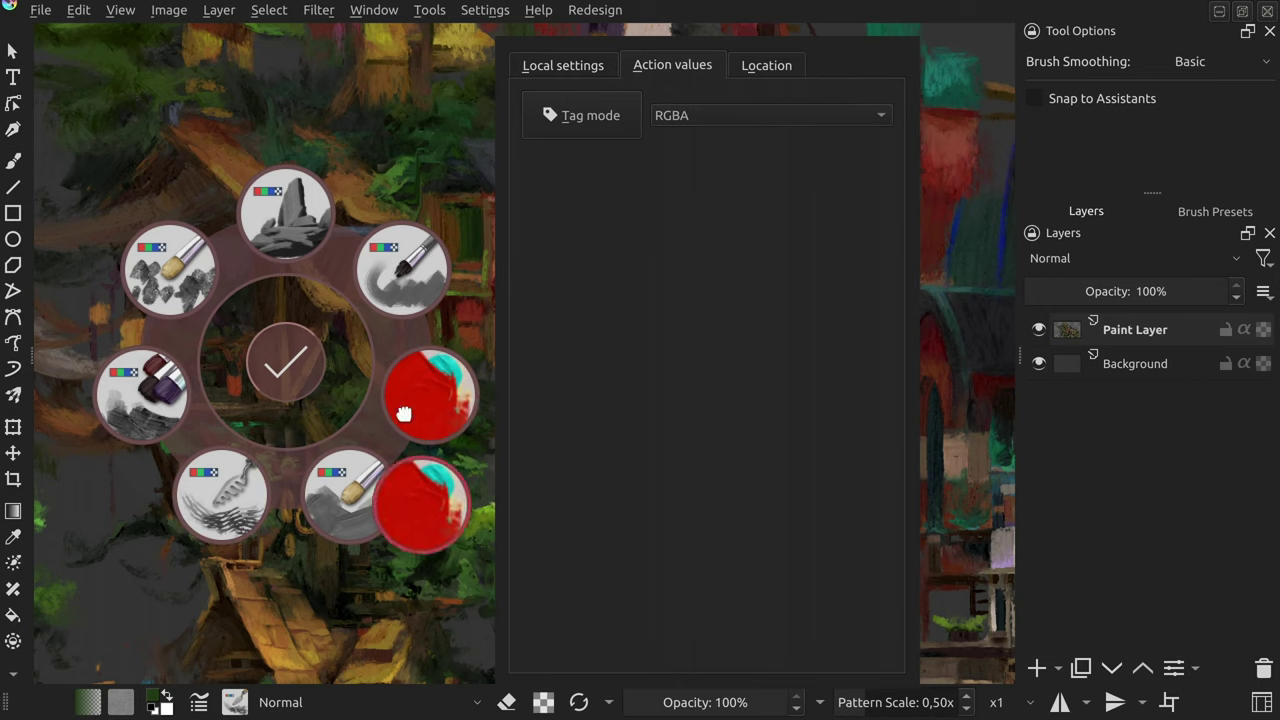
left_click(284, 362)
Step: Reopen the blue RGBA preset pie menu and change its values from tag mode to manual mode
right_click(289, 369)
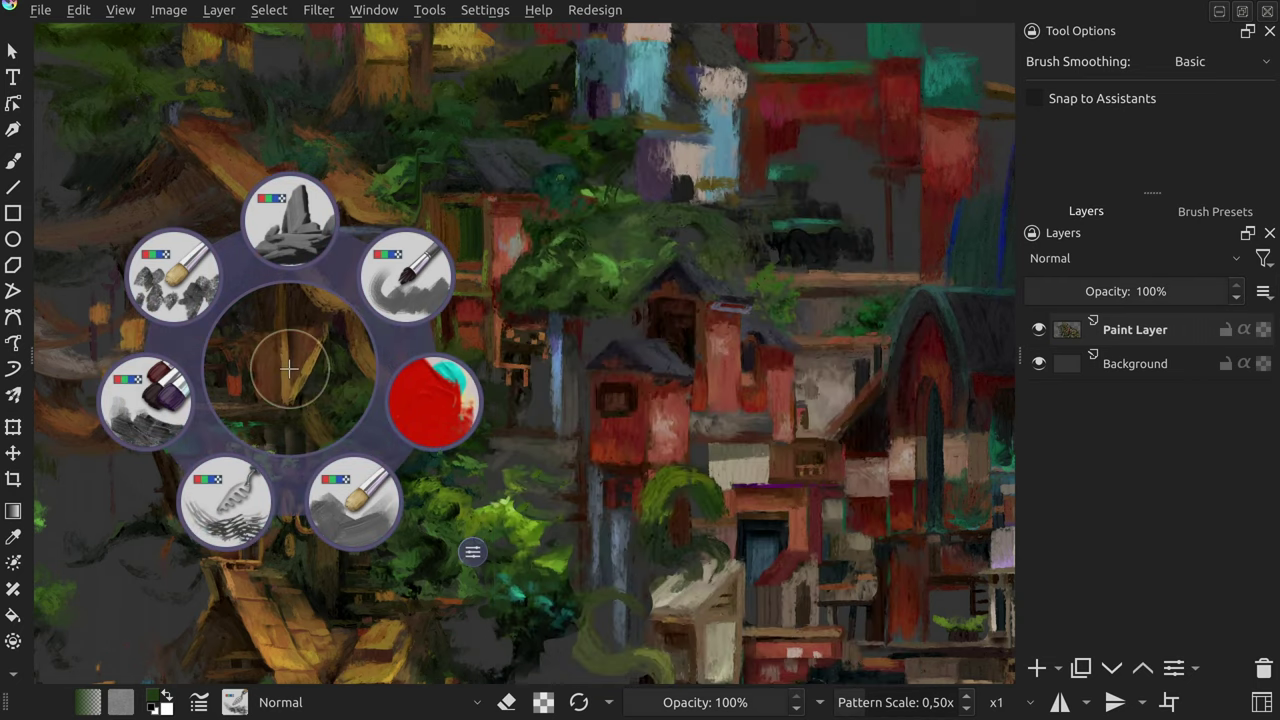
right_click(289, 369)
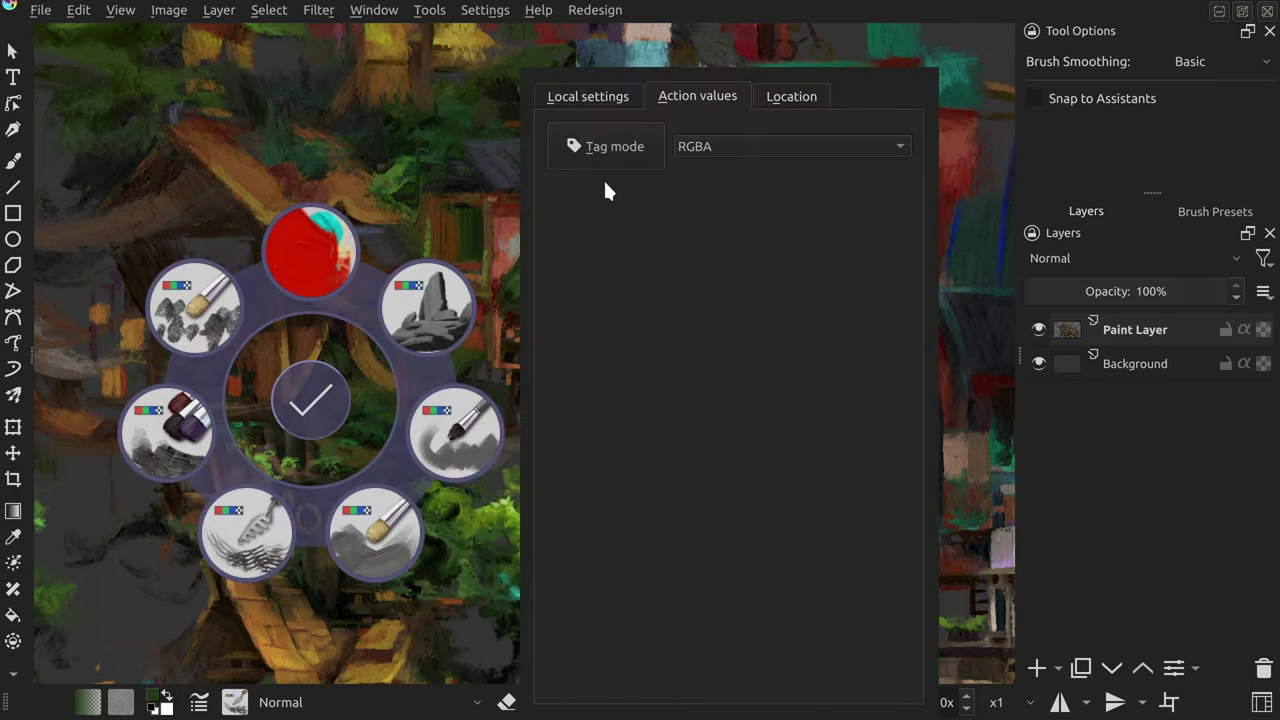
left_click(608, 147)
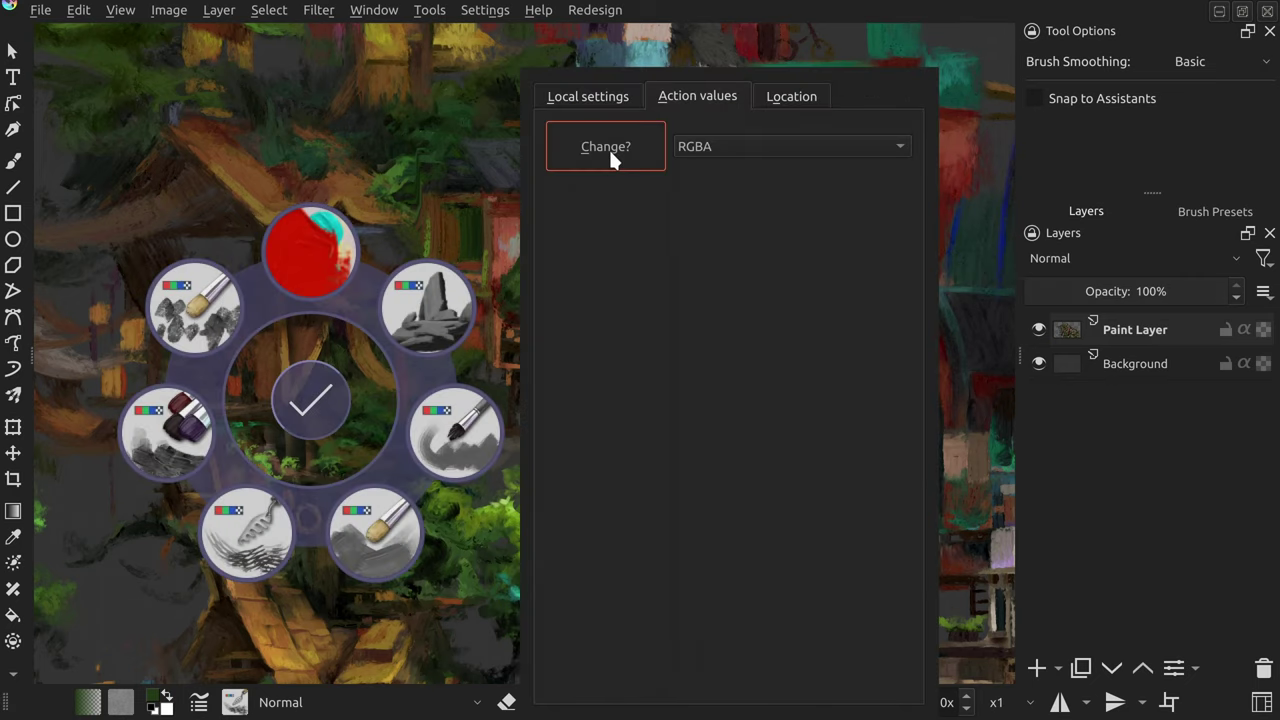
left_click(608, 147)
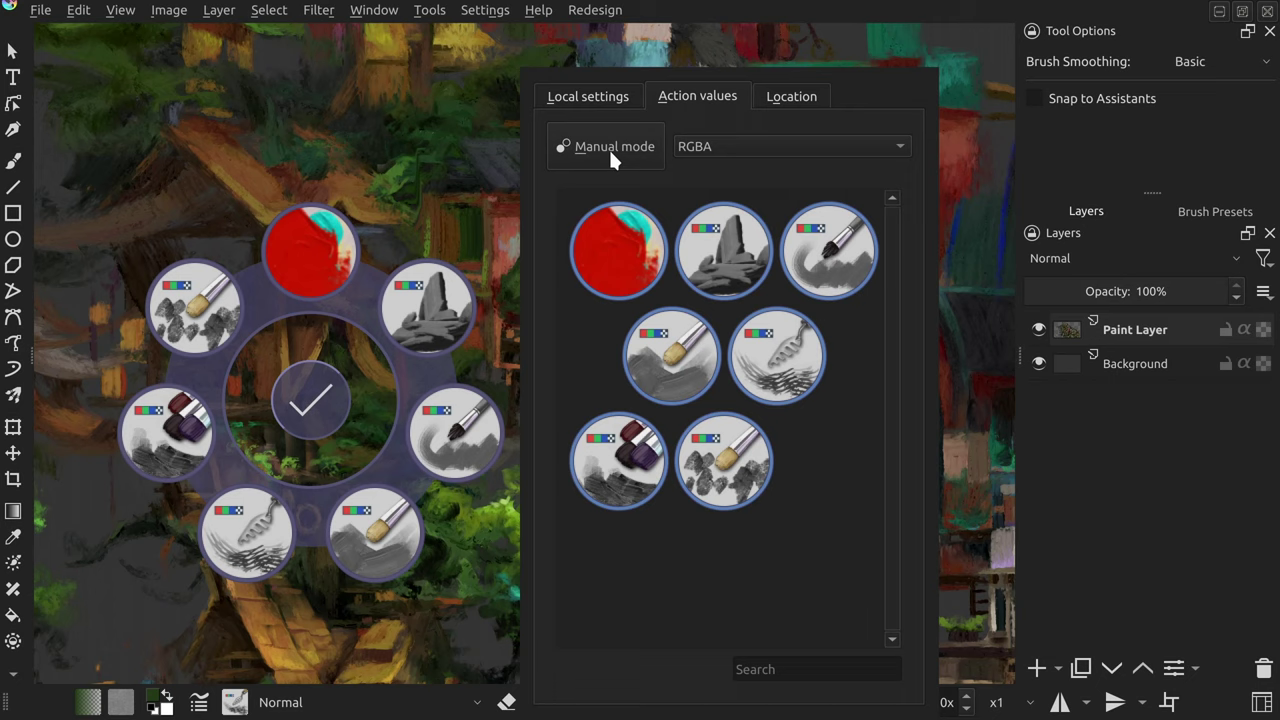
Step: List the wojtryb_main presets and add the orange marker, blue watercolor and green marker to the pie menu
left_click(692, 142)
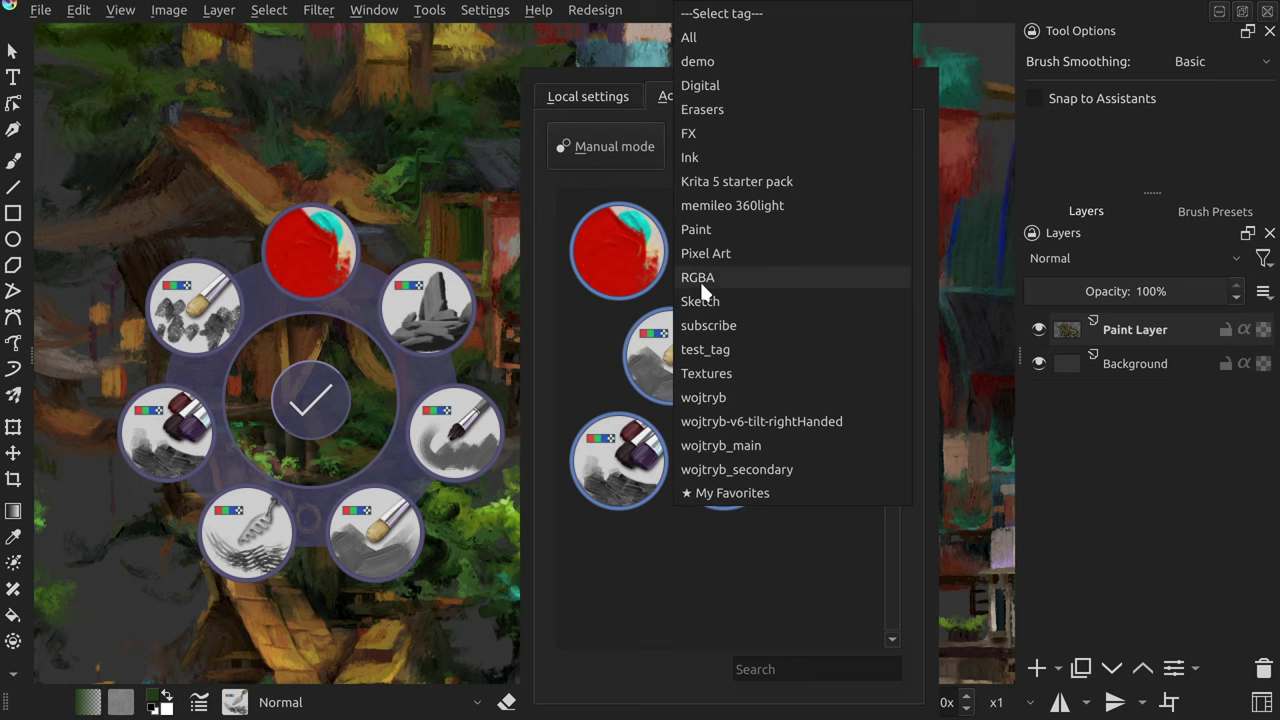
left_click(713, 445)
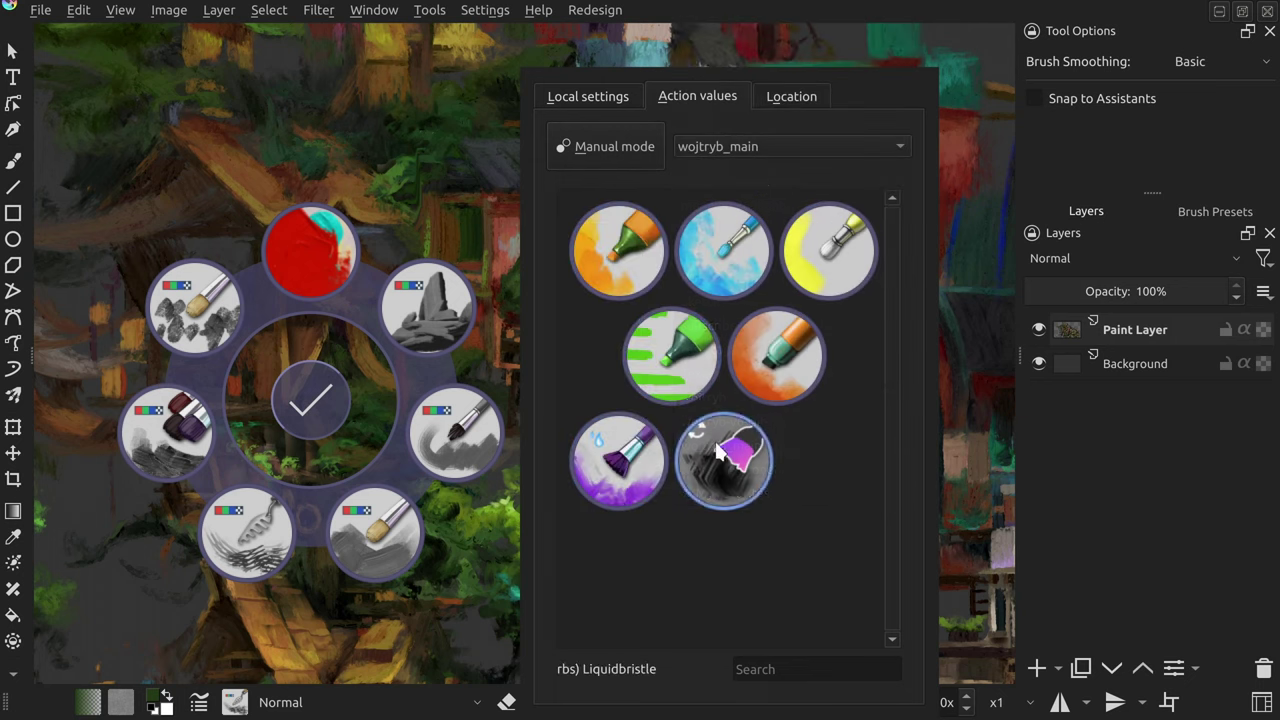
left_click_drag(610, 240, 472, 375)
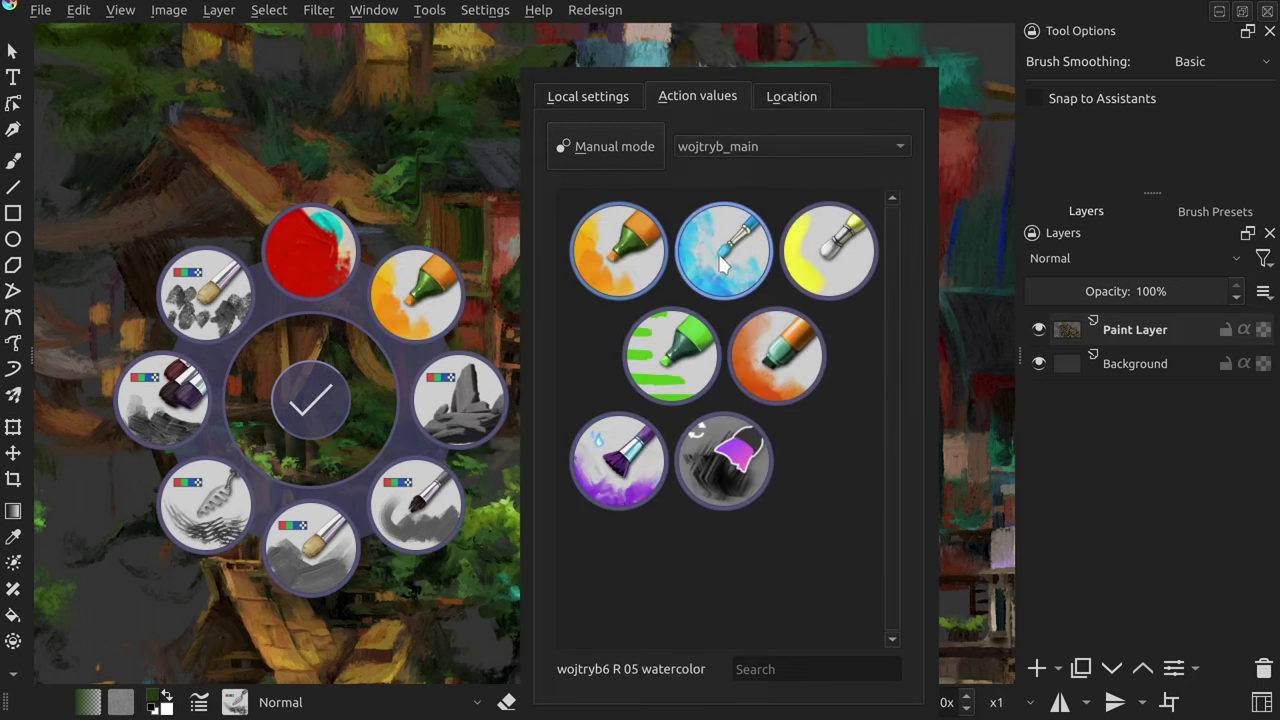
left_click_drag(723, 250, 470, 372)
left_click_drag(628, 370, 462, 465)
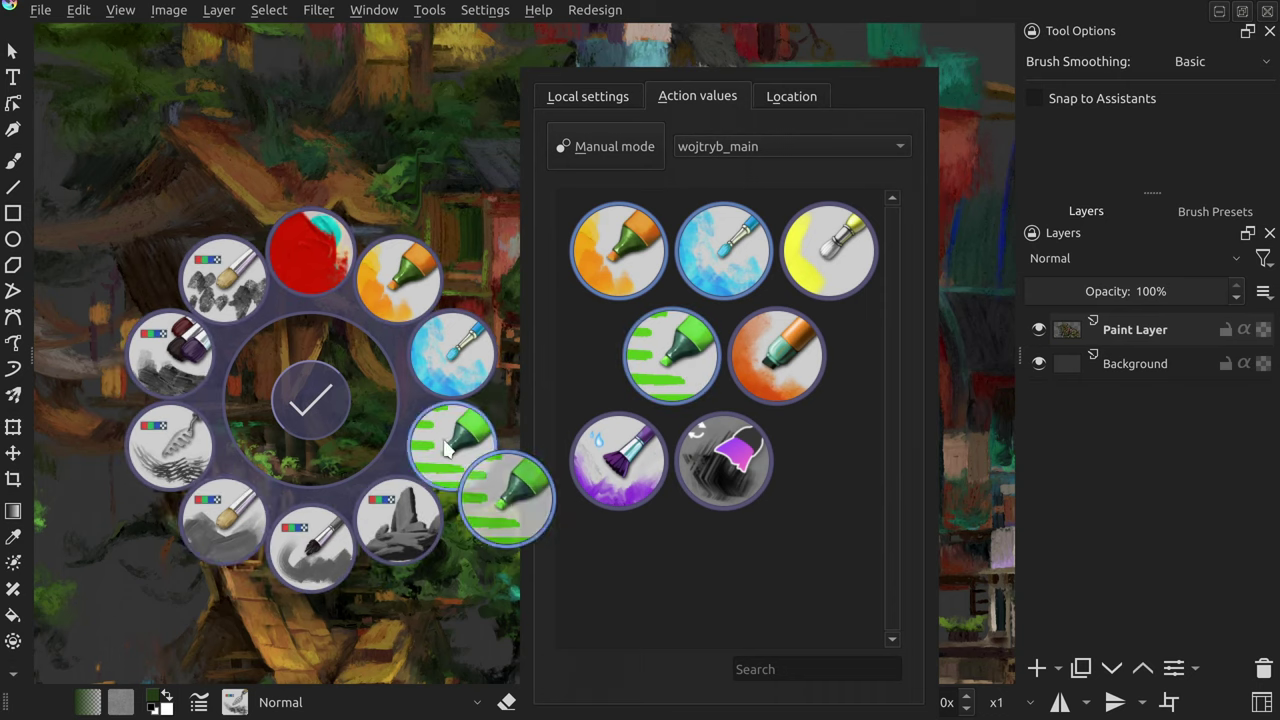
Step: Remove the fork-like, beige-tipped and purple-bristle RGBA presets from the pie menu and move the green marker across the ring
mouse_move(168, 492)
left_mouse_down()
mouse_move(117, 505)
mouse_move(88, 545)
left_mouse_up()
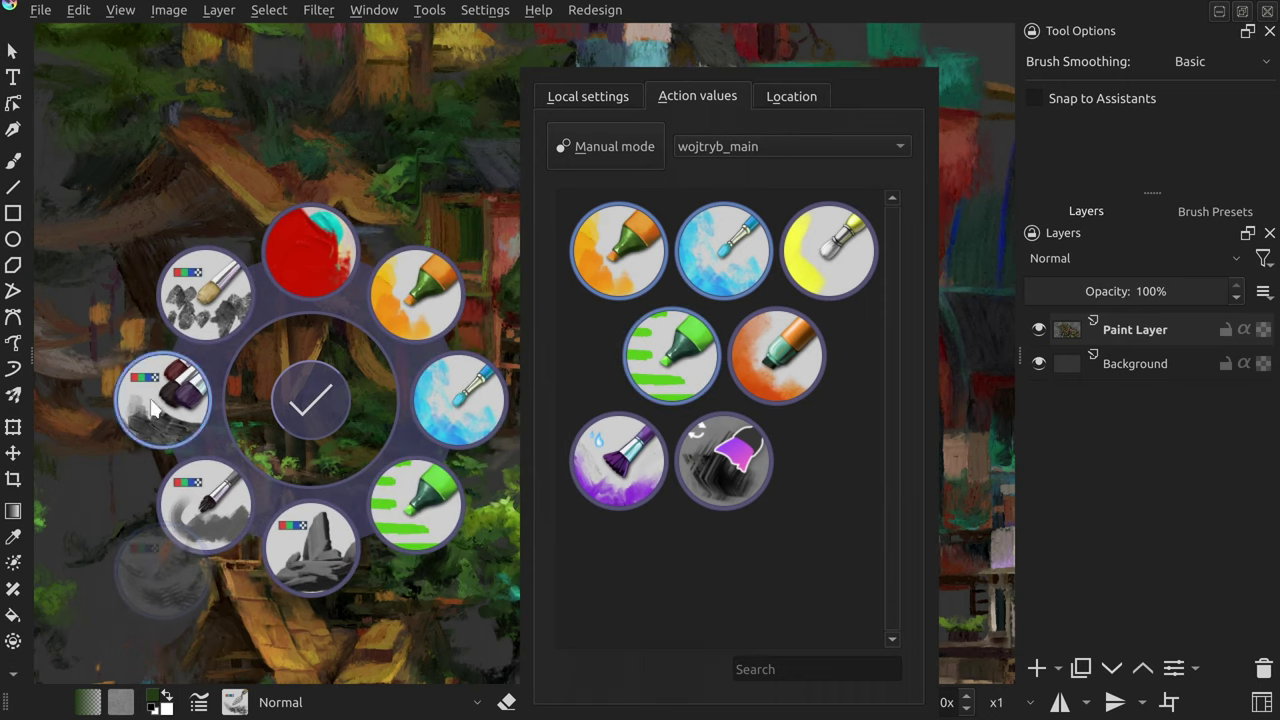
left_click_drag(155, 405, 74, 505)
left_click_drag(185, 520, 190, 522)
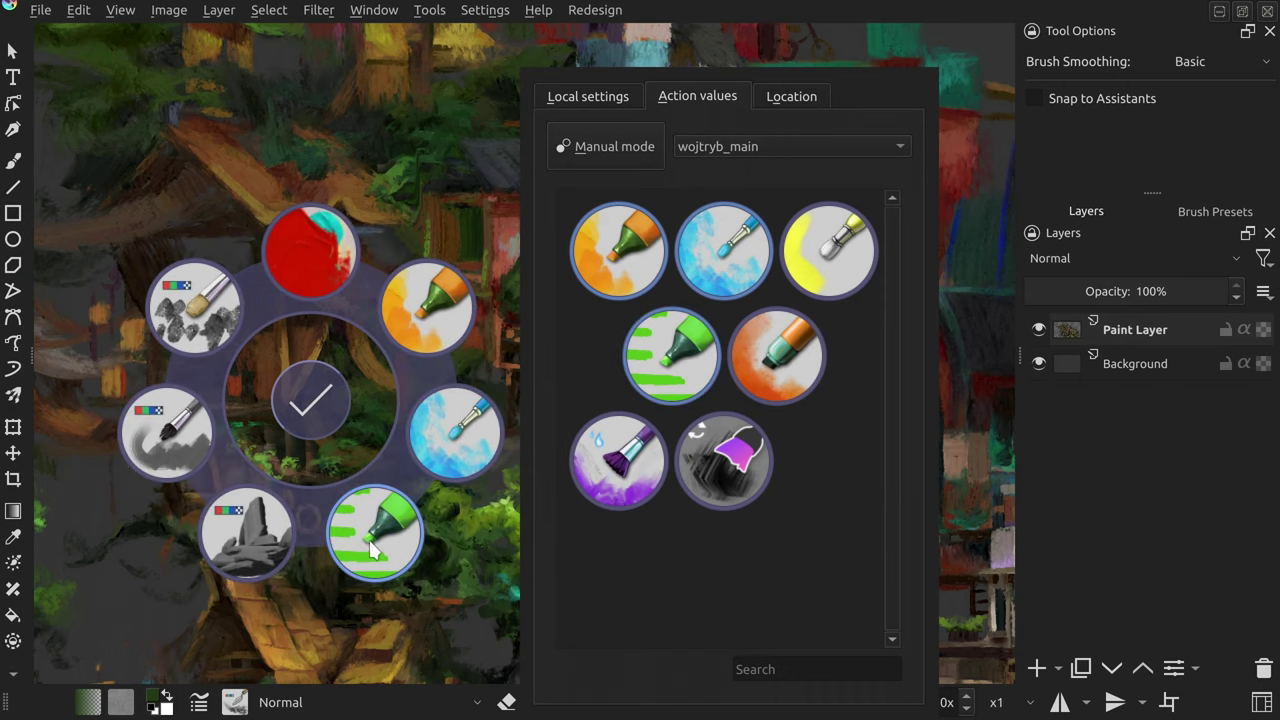
mouse_move(372, 548)
left_mouse_down()
mouse_move(228, 500)
mouse_move(232, 520)
mouse_move(200, 452)
left_mouse_up()
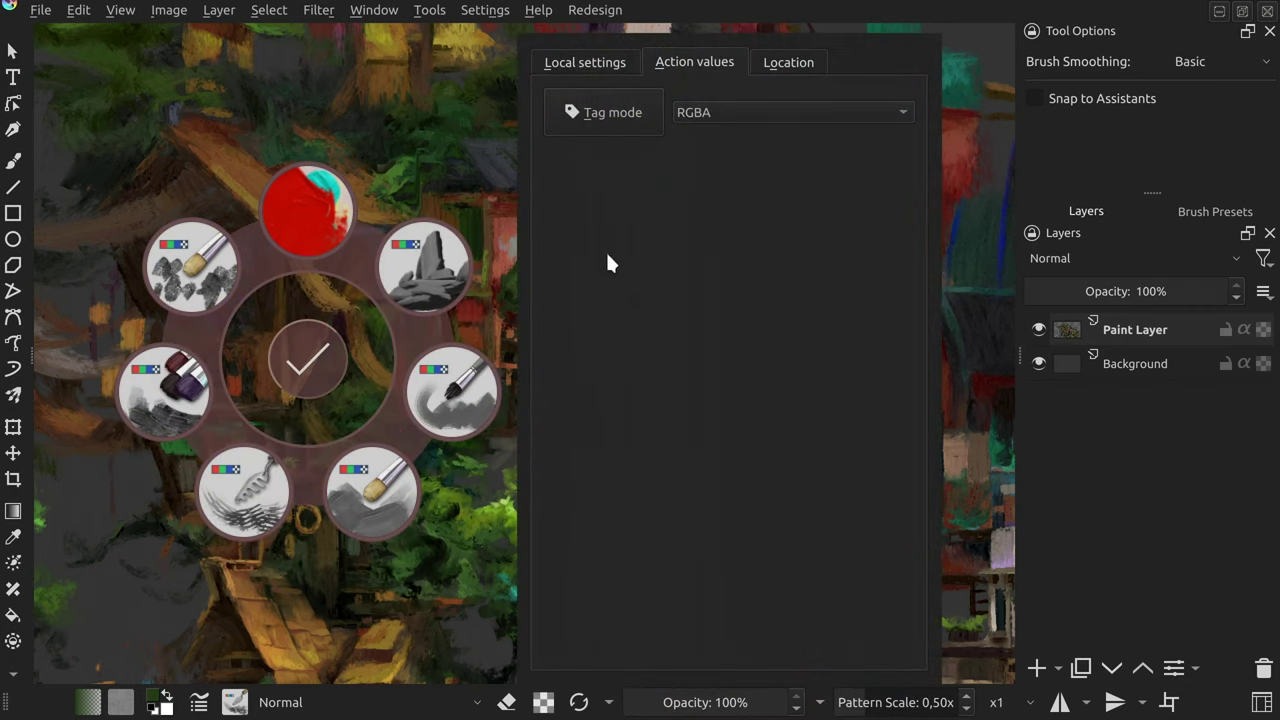
Step: Switch the preset pie menu from manual mode to tag mode and set its tag to wojtryb_main
left_click(611, 112)
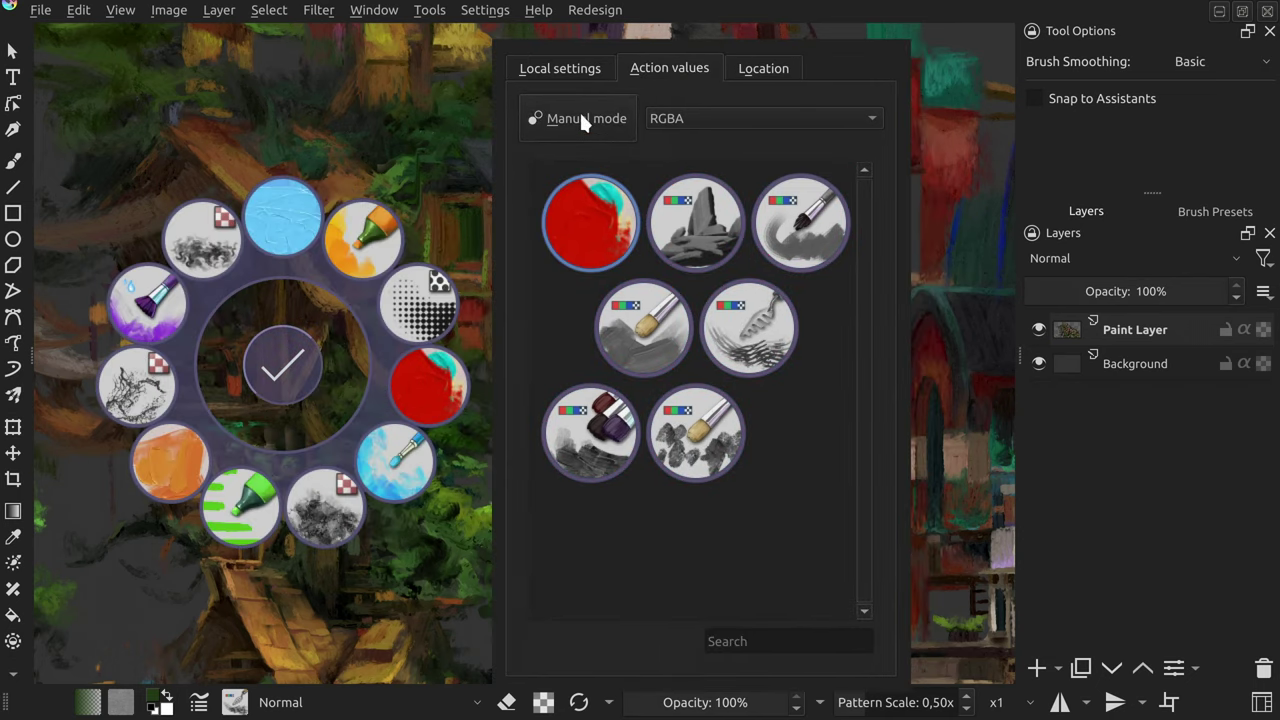
left_click(579, 114)
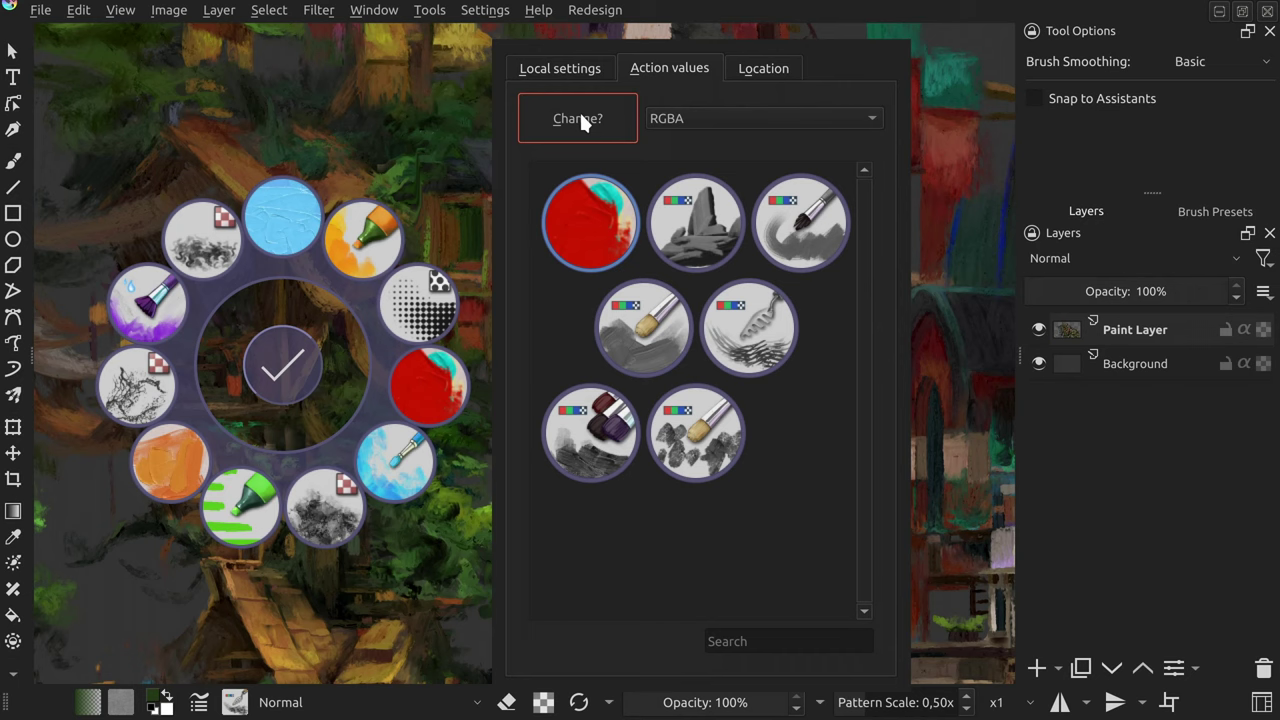
left_click(579, 117)
left_click(580, 116)
scroll(677, 118, "down", 2)
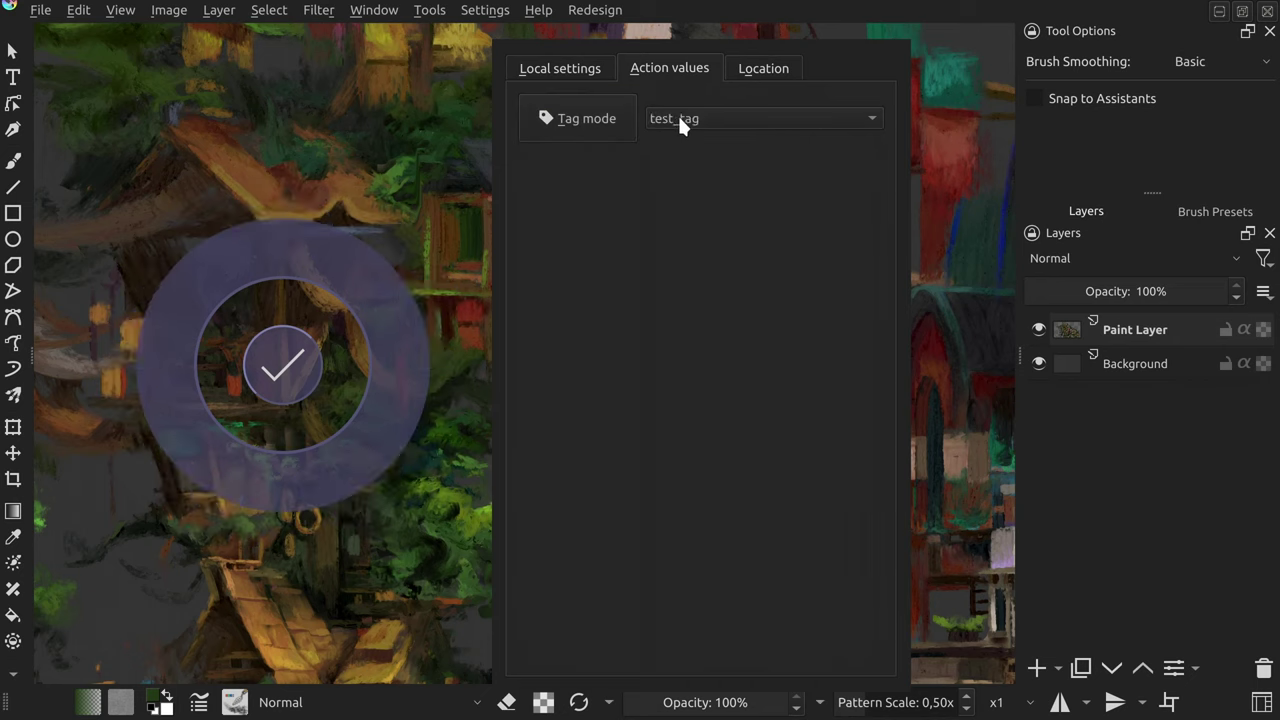
scroll(679, 118, "down", 3)
Step: Change the wojtryb_main pie menu from tag mode to manual mode and list the presets of the wojtryb tag
left_click(589, 118)
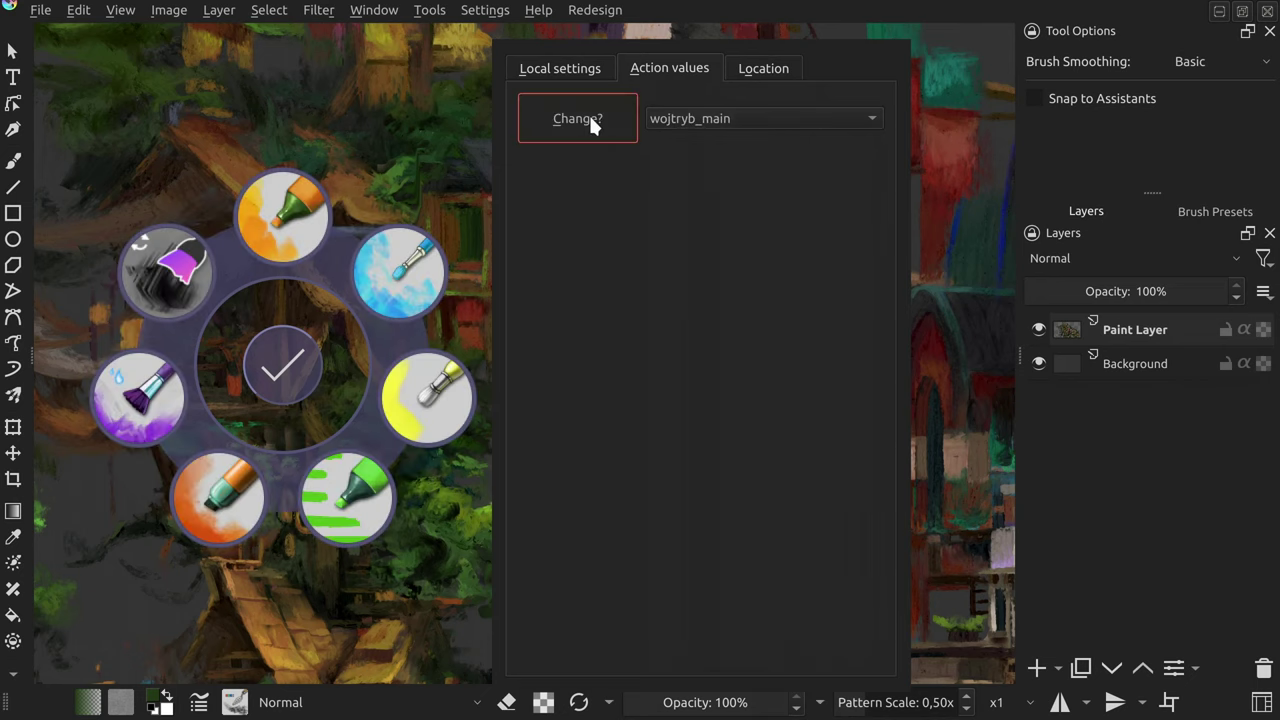
left_click(589, 118)
left_click(686, 115)
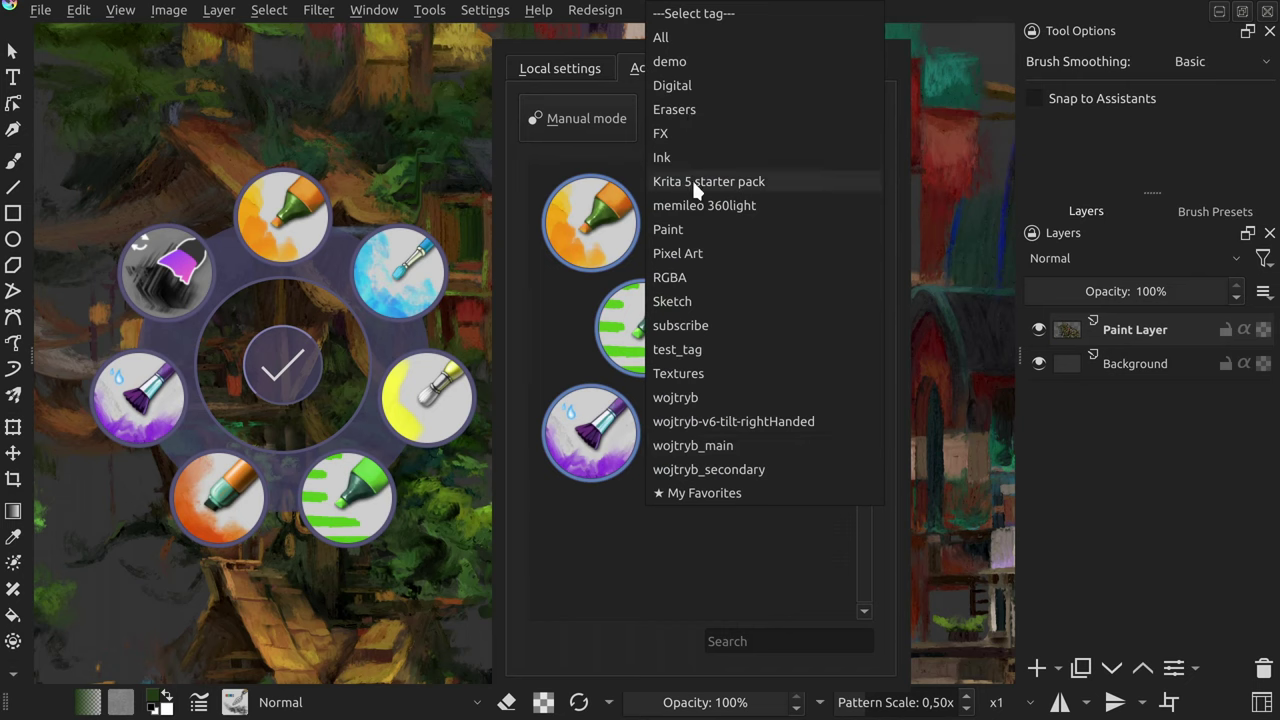
left_click(686, 397)
Step: Place the orange paint preset and two other presets from the wojtryb list around the pie menu's ring
mouse_move(655, 323)
left_mouse_down()
mouse_move(529, 386)
mouse_move(371, 360)
mouse_move(240, 560)
left_mouse_up()
left_click_drag(795, 437, 413, 498)
scroll(740, 510, "down", 3)
left_click_drag(795, 463, 442, 456)
scroll(744, 503, "down", 1)
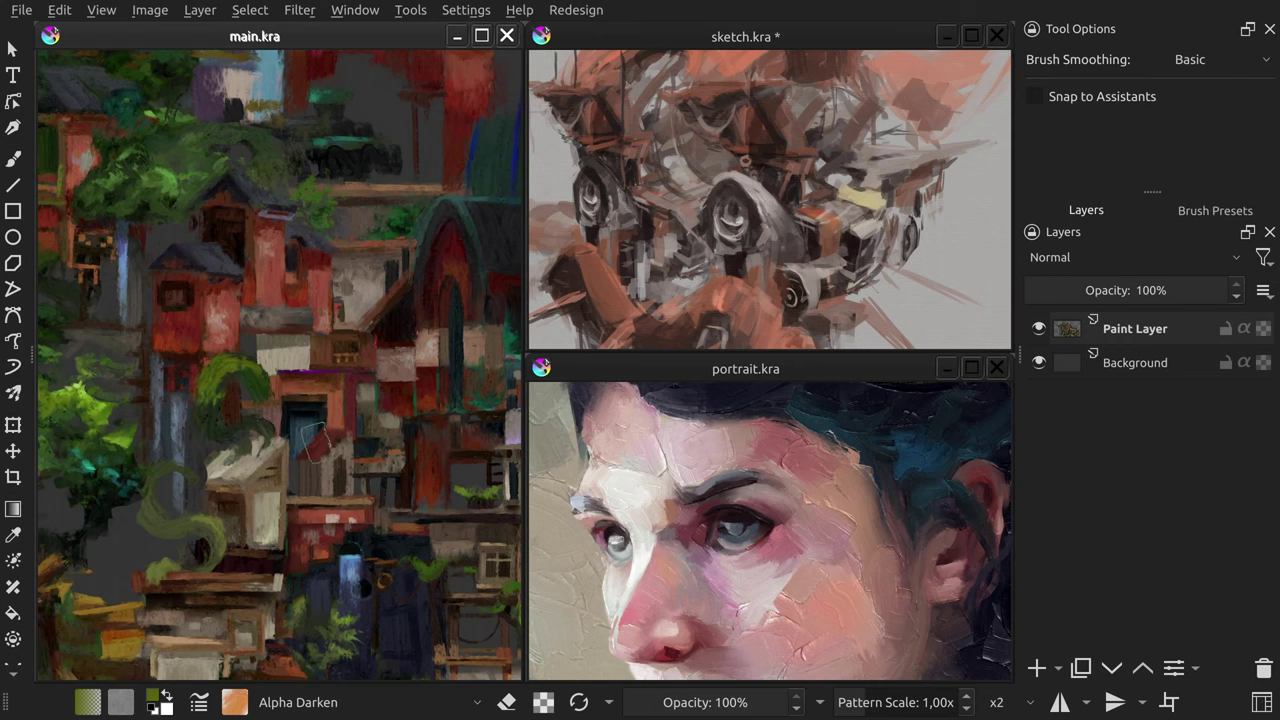
Step: Choose the purple wet brush preset from the pie menu in main.kra and paint a wavy green stroke across the buildings
right_click(318, 440)
left_click(311, 352)
mouse_move(215, 400)
left_mouse_down()
mouse_move(255, 368)
mouse_move(400, 405)
left_mouse_up()
Step: Choose the moveTool preset from the pie menu in sketch.kra and smear the vehicle around its wheel
left_click(749, 236)
right_click(757, 235)
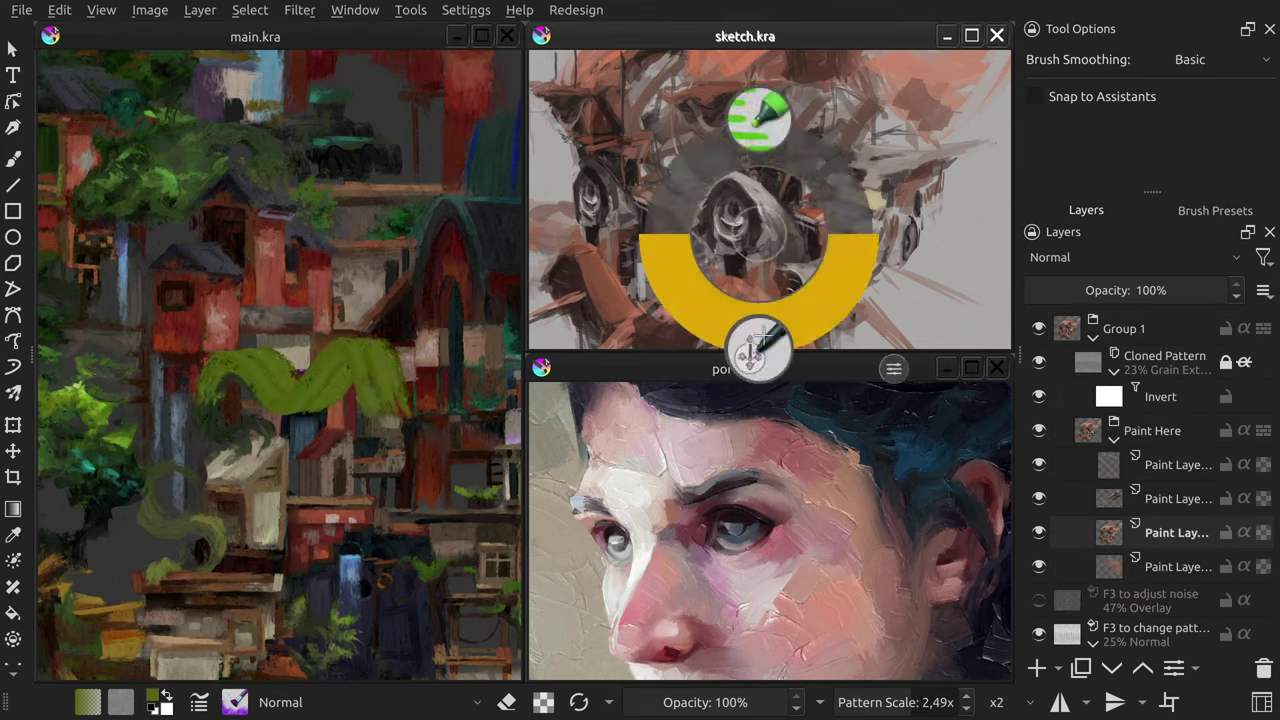
left_click(756, 350)
mouse_move(800, 180)
left_mouse_down()
mouse_move(640, 250)
mouse_move(700, 340)
left_mouse_up()
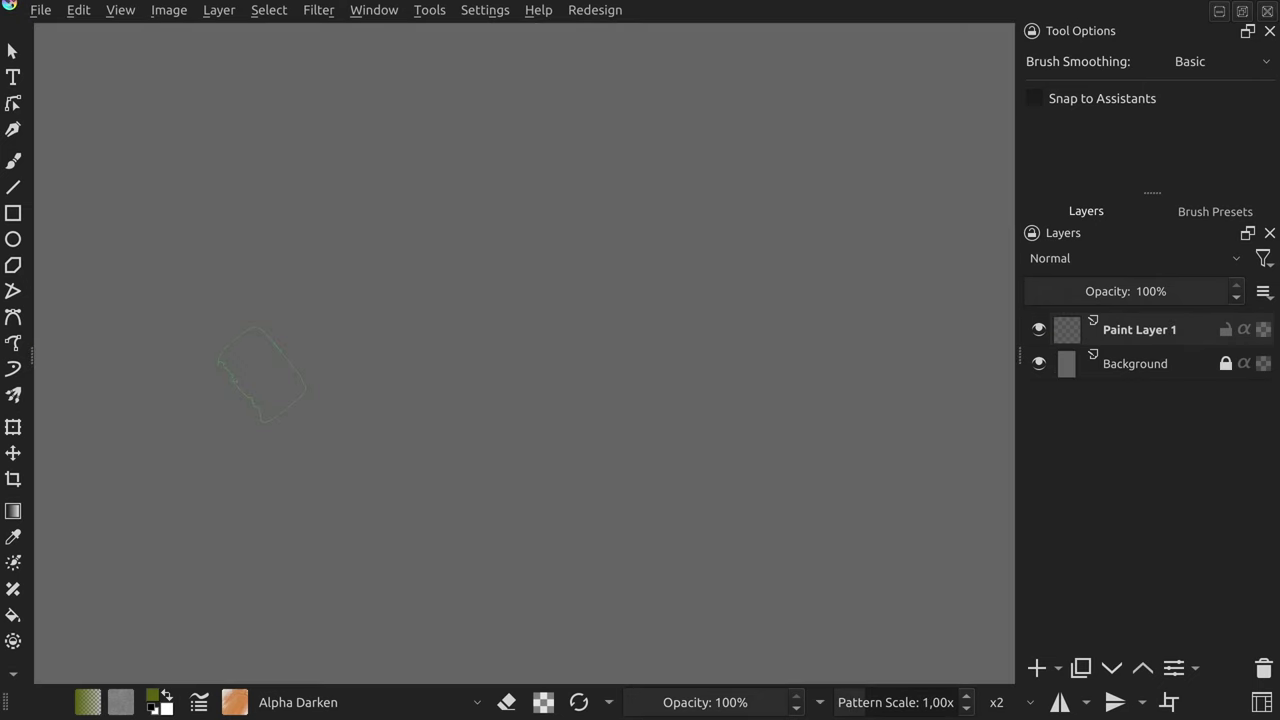
Step: Edit the grey document's empty pie menu and add the green marker, moveTool and orange marker presets
right_click(271, 377)
left_click(471, 578)
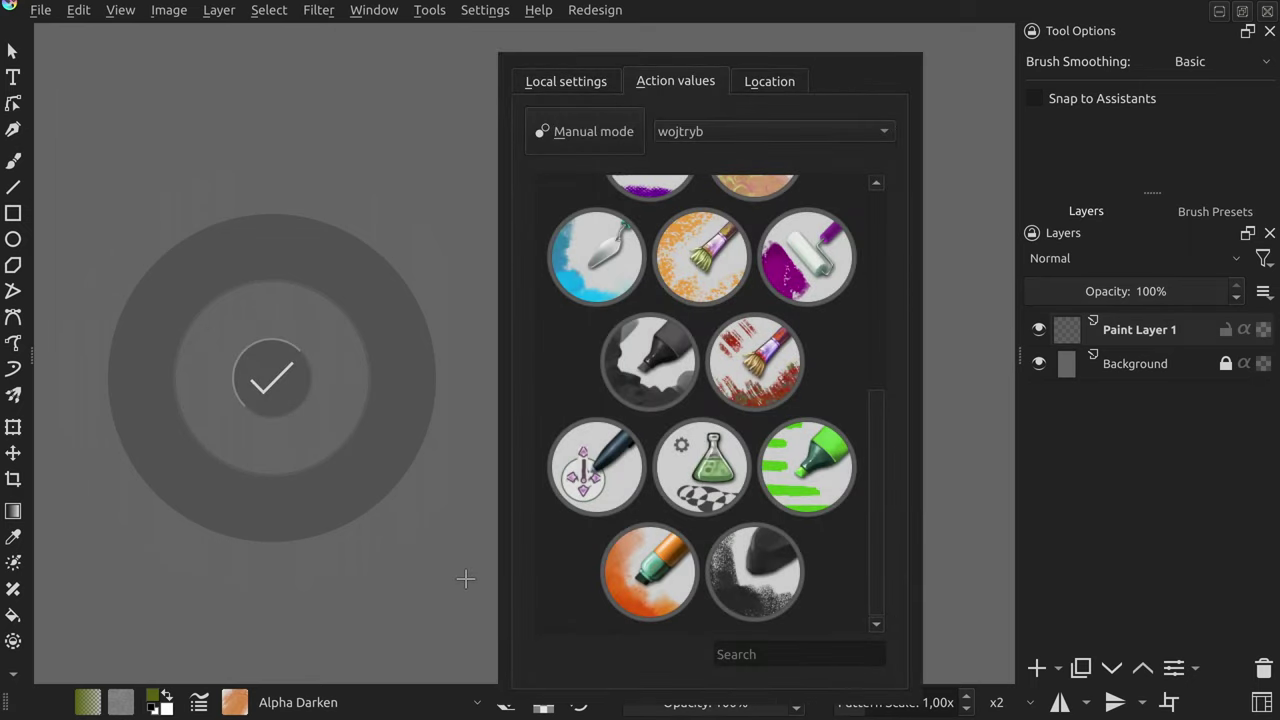
left_click(795, 478)
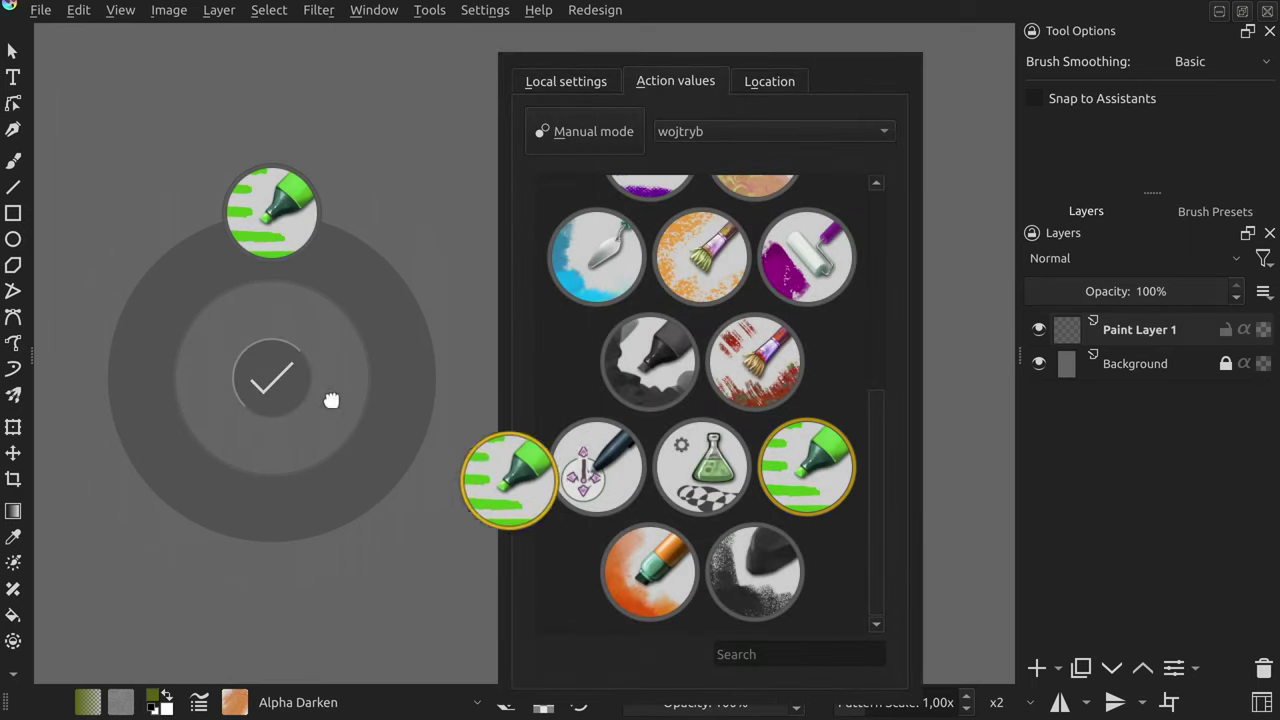
left_click(549, 451)
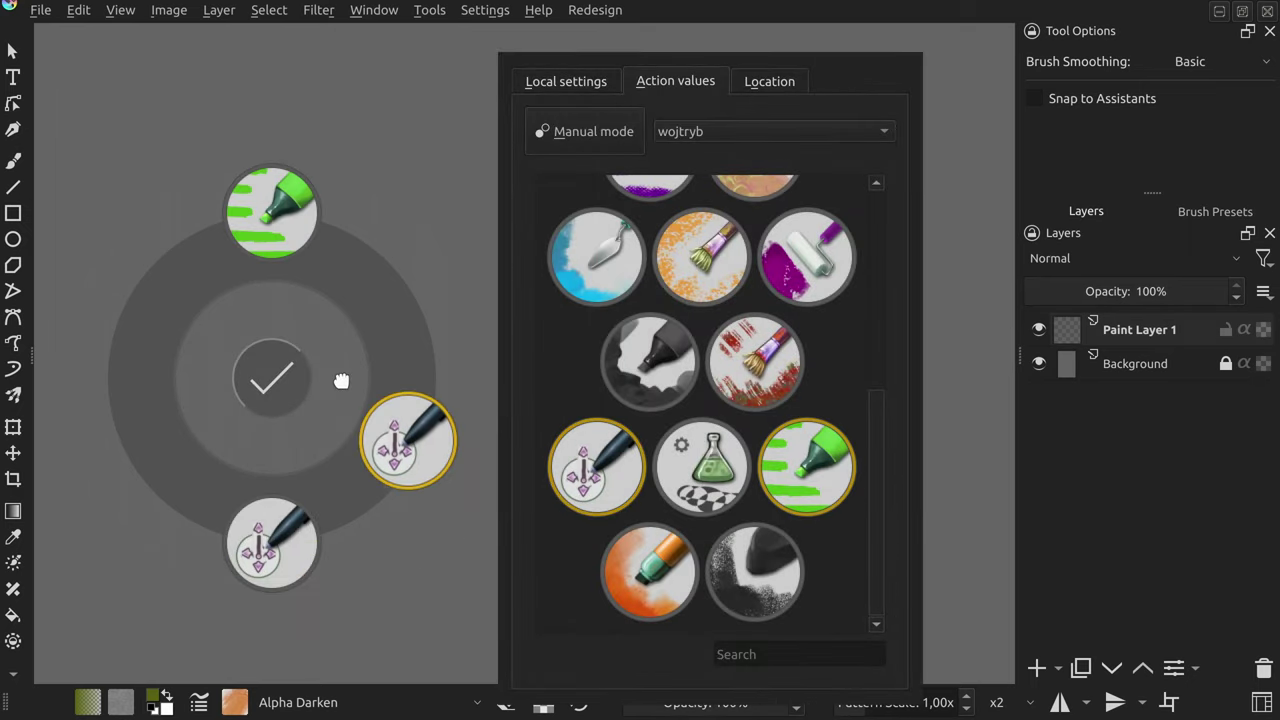
scroll(705, 385, "up", 10)
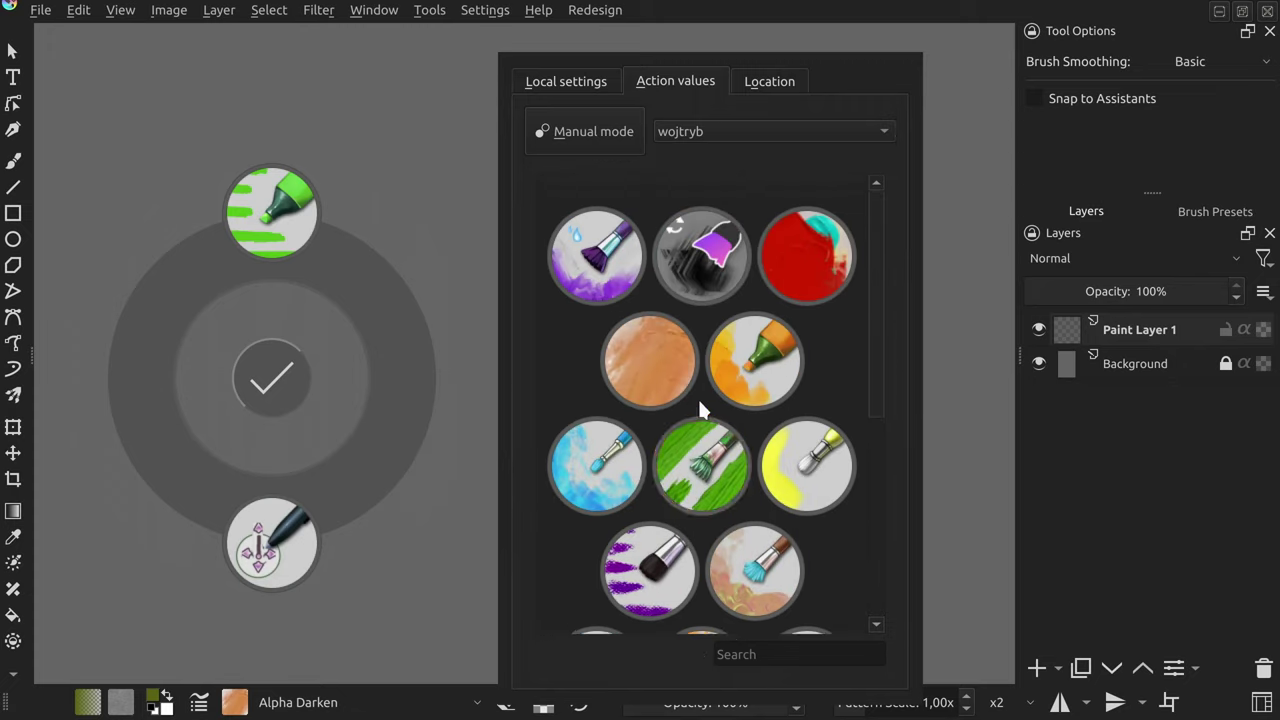
left_click(737, 362)
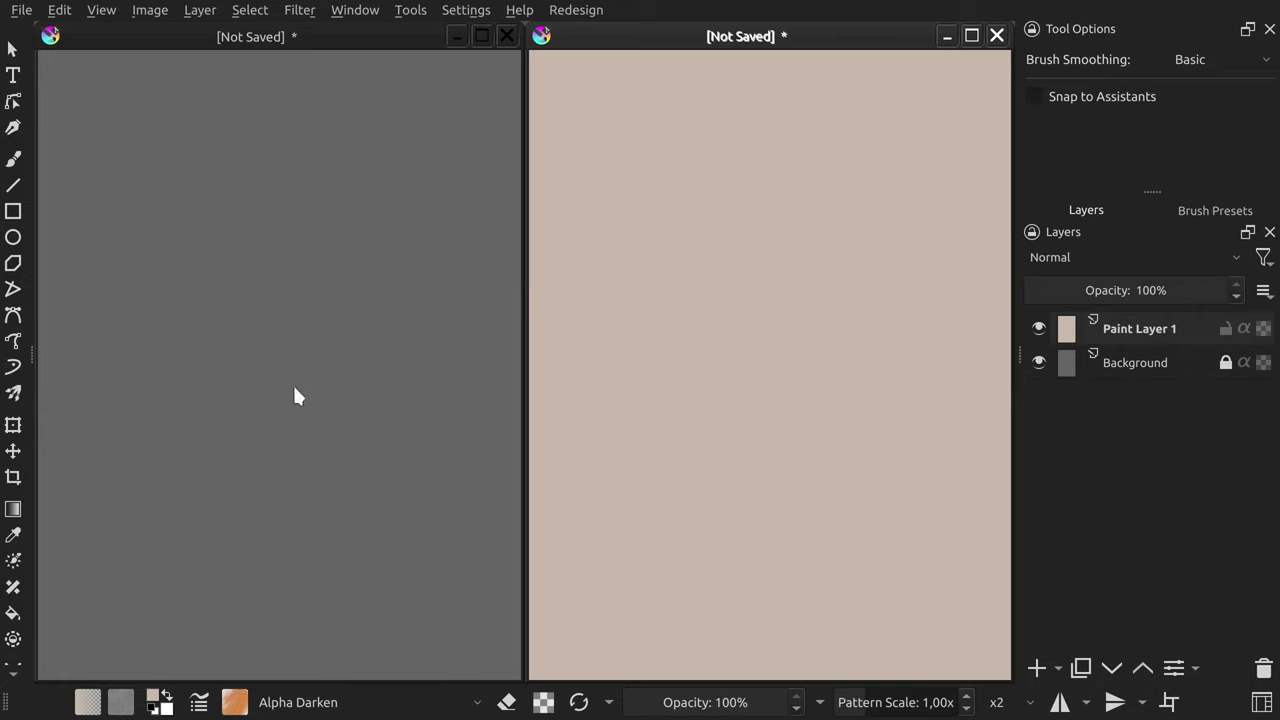
Step: Switch repeatedly between the grey and beige documents, opening the pie menu in each to compare their presets
left_click(293, 386)
right_click(291, 385)
right_click(291, 385)
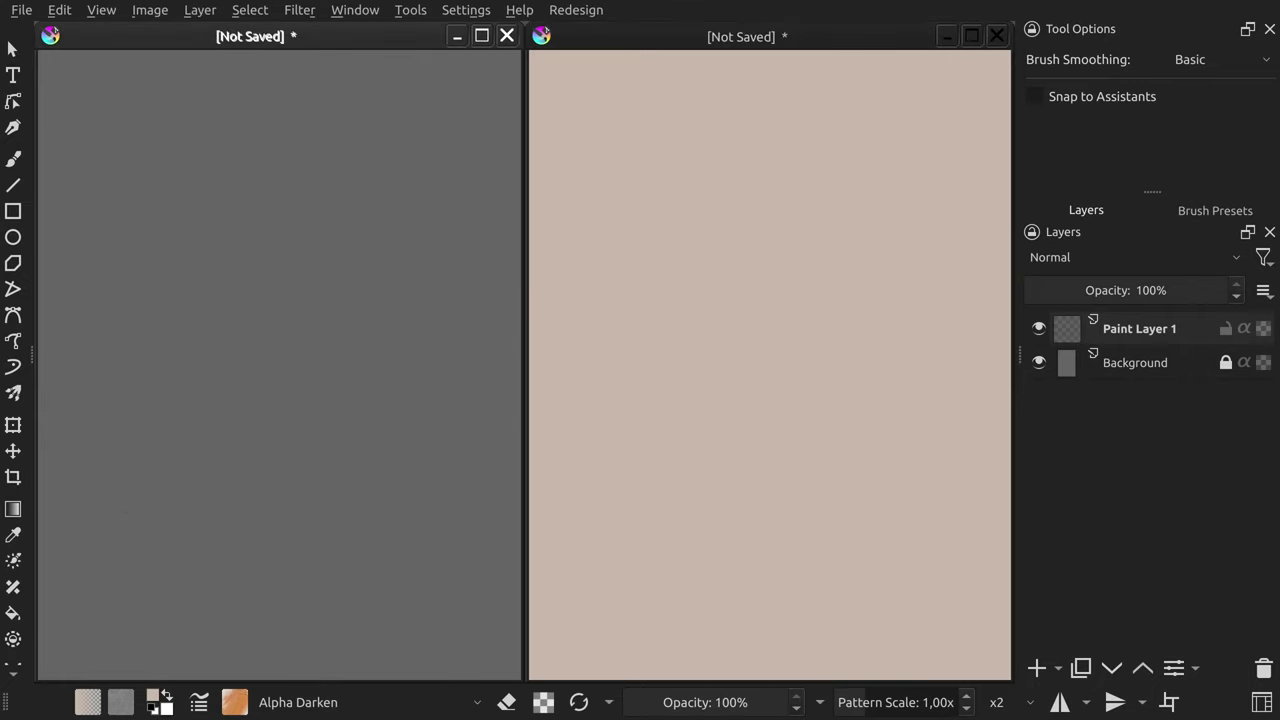
left_click(780, 377)
right_click(780, 377)
right_click(780, 377)
left_click(293, 372)
right_click(271, 377)
right_click(271, 377)
left_click(655, 380)
Step: Fill the beige document's empty pie menu with five wojtryb presets, including the green oil, purple bristle and red paint ones
right_click(655, 378)
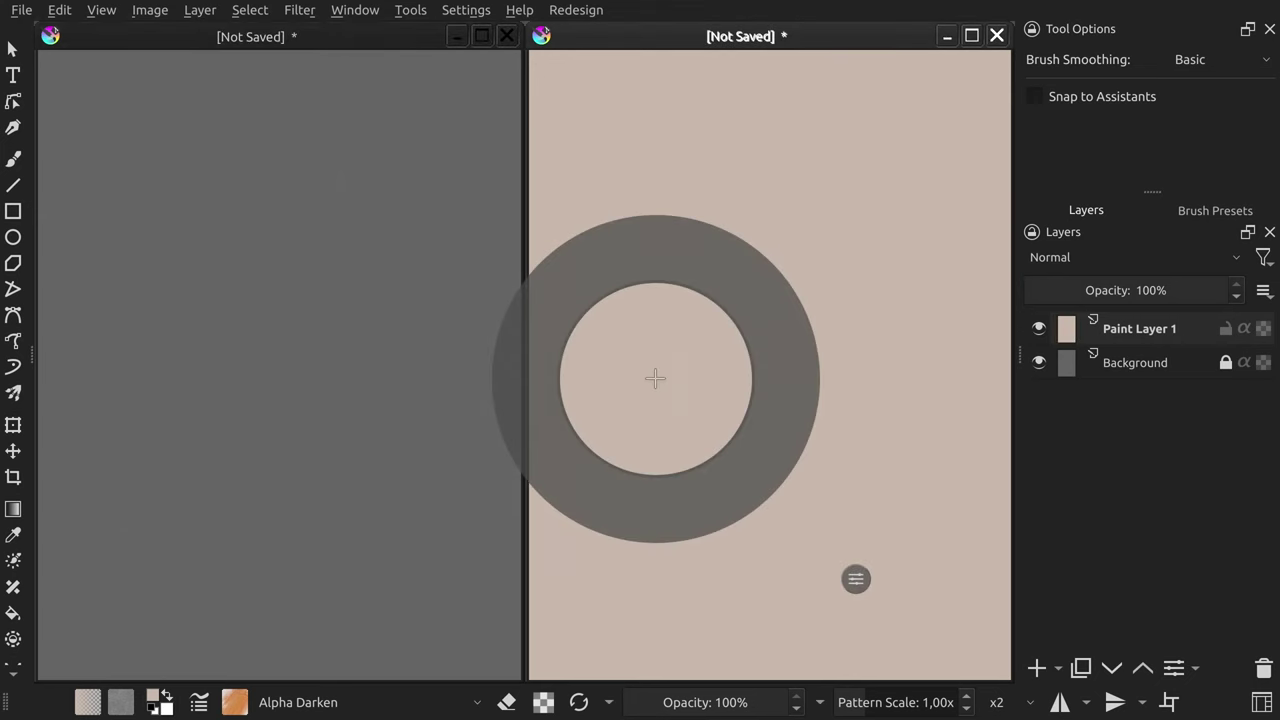
left_click(853, 578)
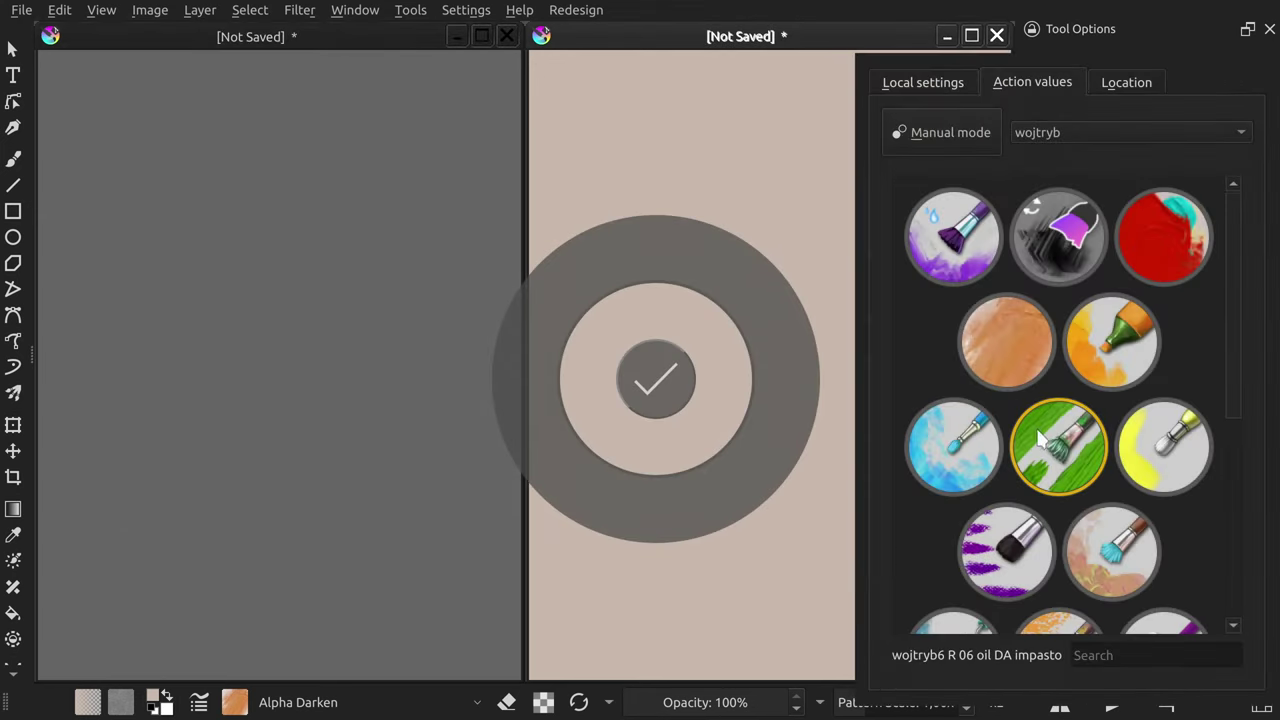
scroll(1042, 431, "down", 2)
scroll(1042, 431, "up", 2)
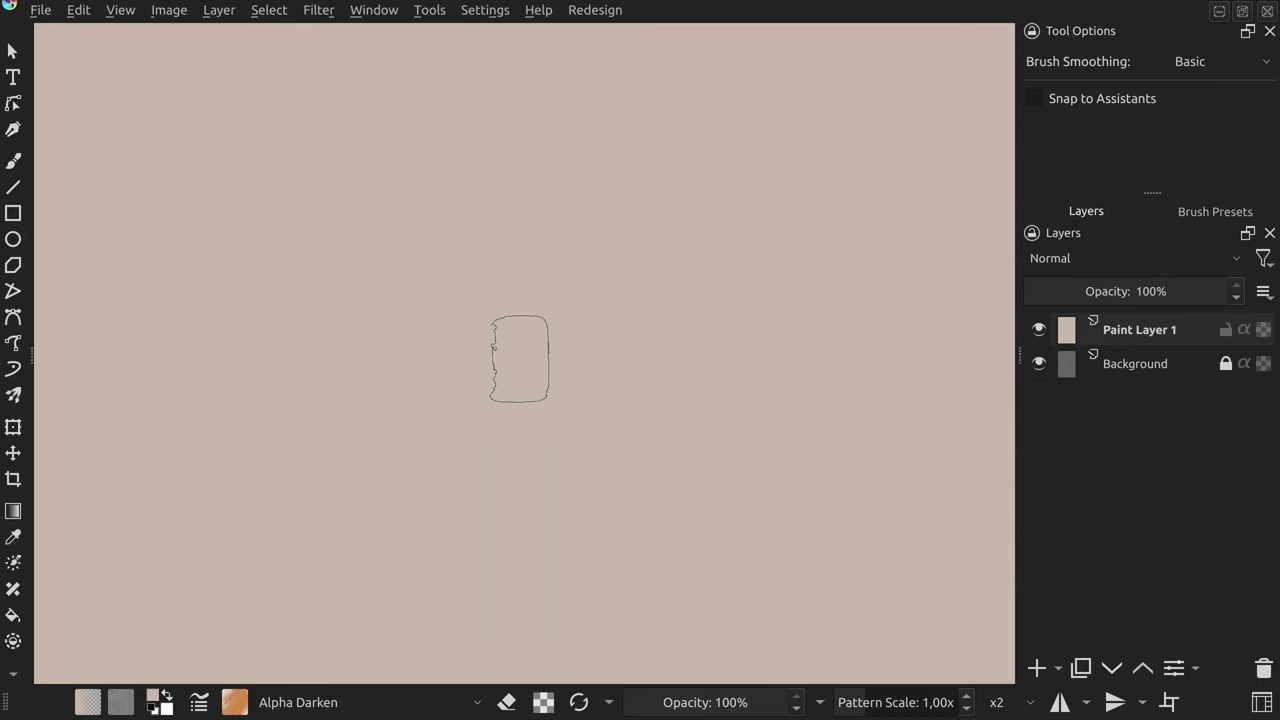
Step: Review the presets in the beige document's pie menu and open main.kra from the recent documents
right_click(521, 344)
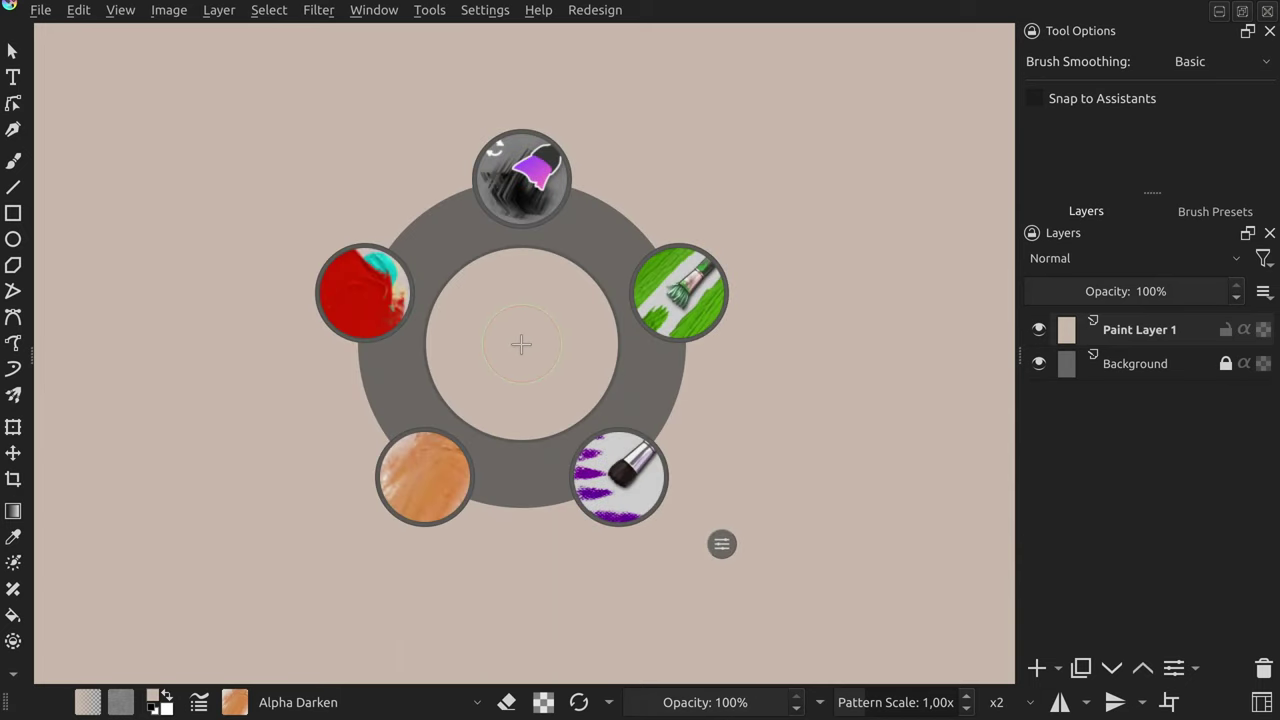
left_click(521, 344)
left_click(40, 10)
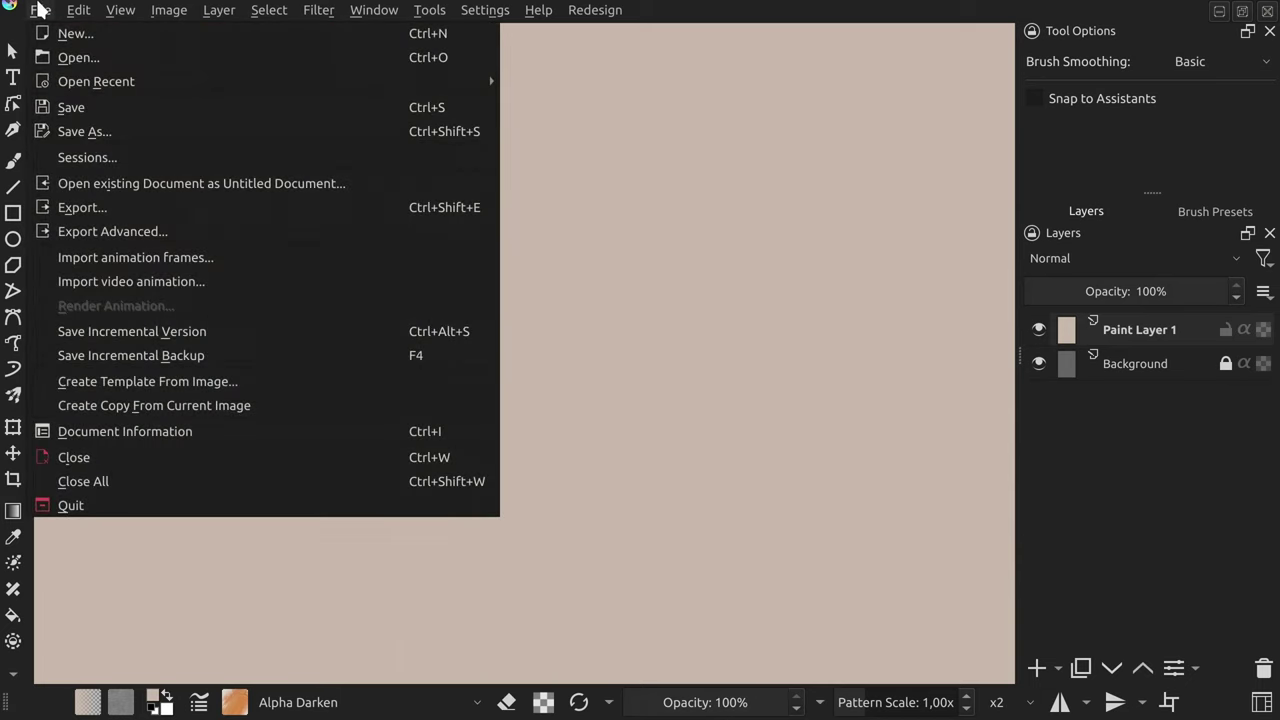
mouse_move(211, 80)
left_click(571, 94)
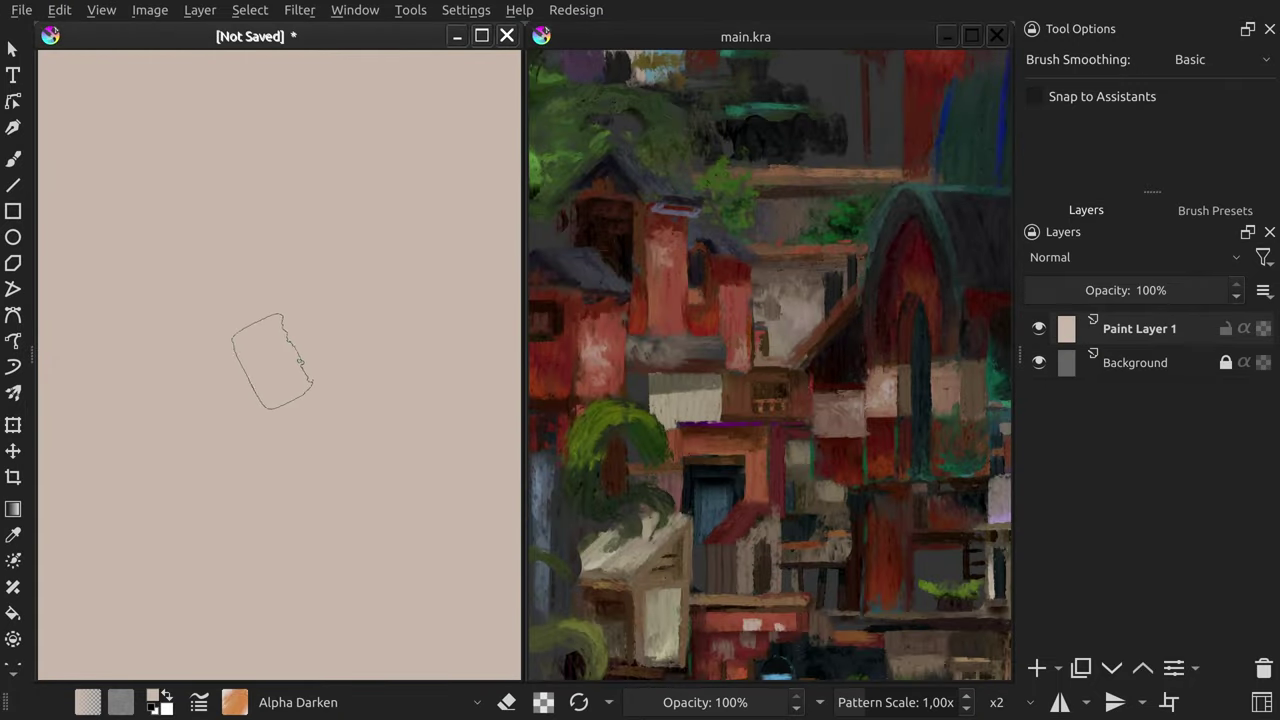
Step: Open the pie menu in the beige document and in main.kra to compare the values of each document
right_click(281, 363)
left_click(772, 363)
left_click(772, 363)
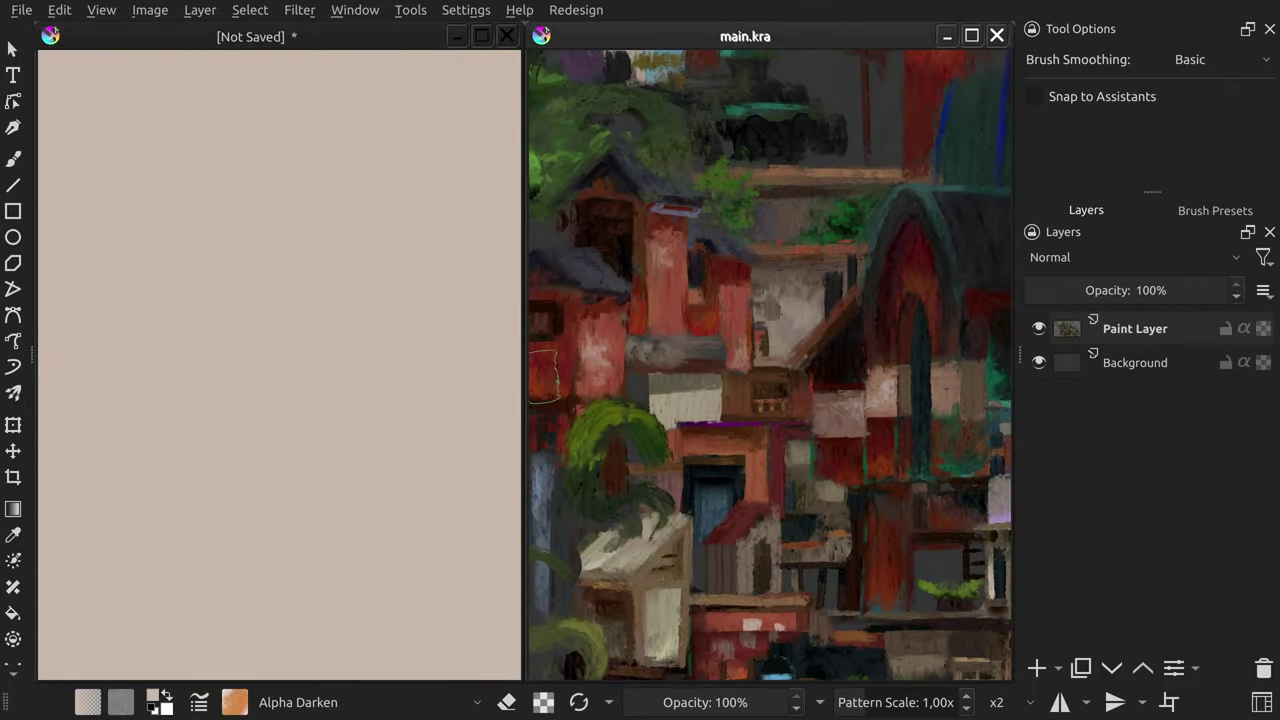
right_click(776, 363)
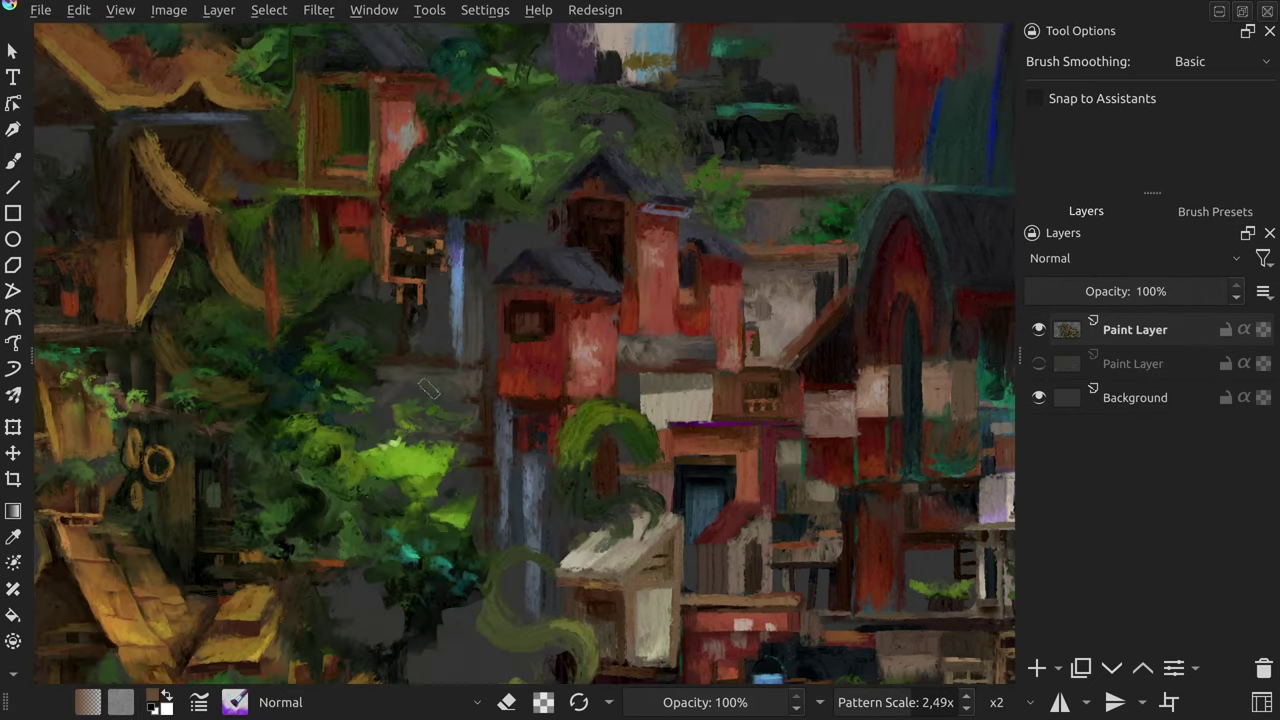
Step: Edit the village painting's pie menu by moving a preset along the ring, and finish editing
key("w")
left_click(628, 592)
mouse_move(336, 526)
left_mouse_down()
mouse_move(327, 610)
mouse_move(262, 385)
left_mouse_up()
left_click(428, 395)
Step: Choose the blue palette knife preset from the pie menu and paint the green plant arch using colors sampled from the painting
right_click(392, 427)
left_click(543, 508)
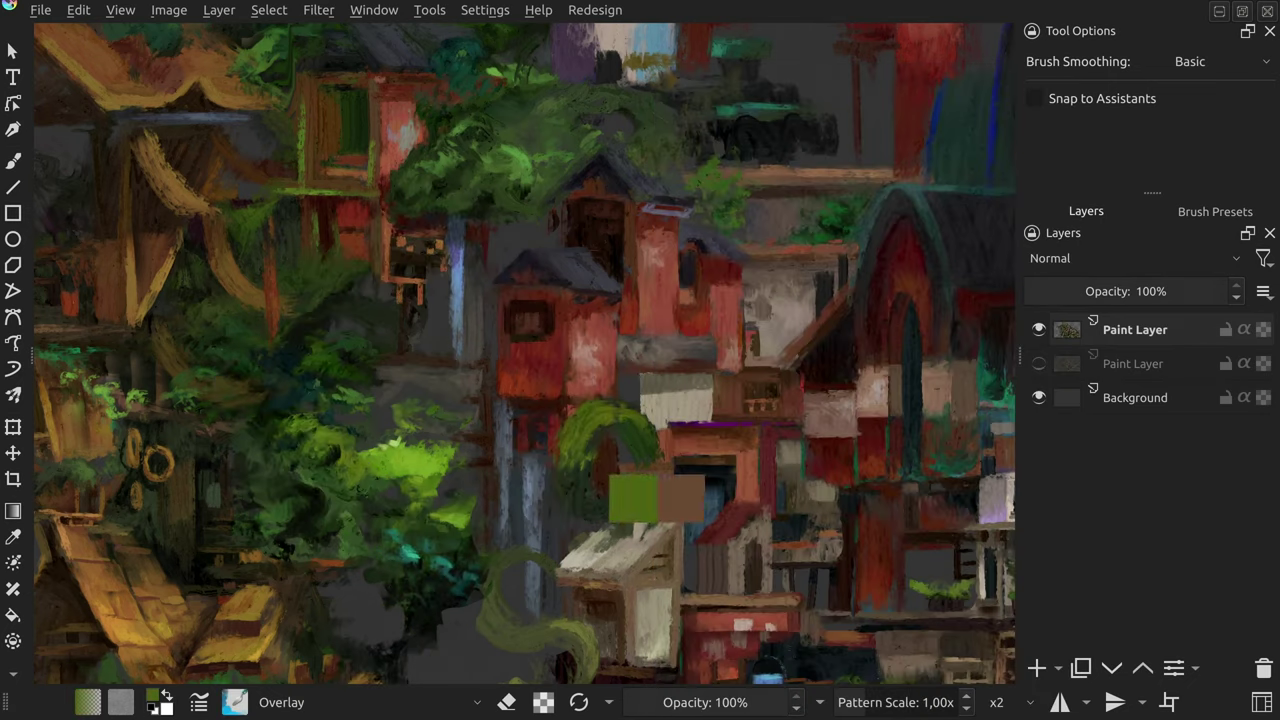
key("w")
left_click(590, 448, "ctrl")
mouse_move(574, 432)
left_mouse_down()
mouse_move(584, 509)
mouse_move(566, 462)
left_mouse_up()
left_click(574, 496, "ctrl")
left_click(573, 446, "ctrl")
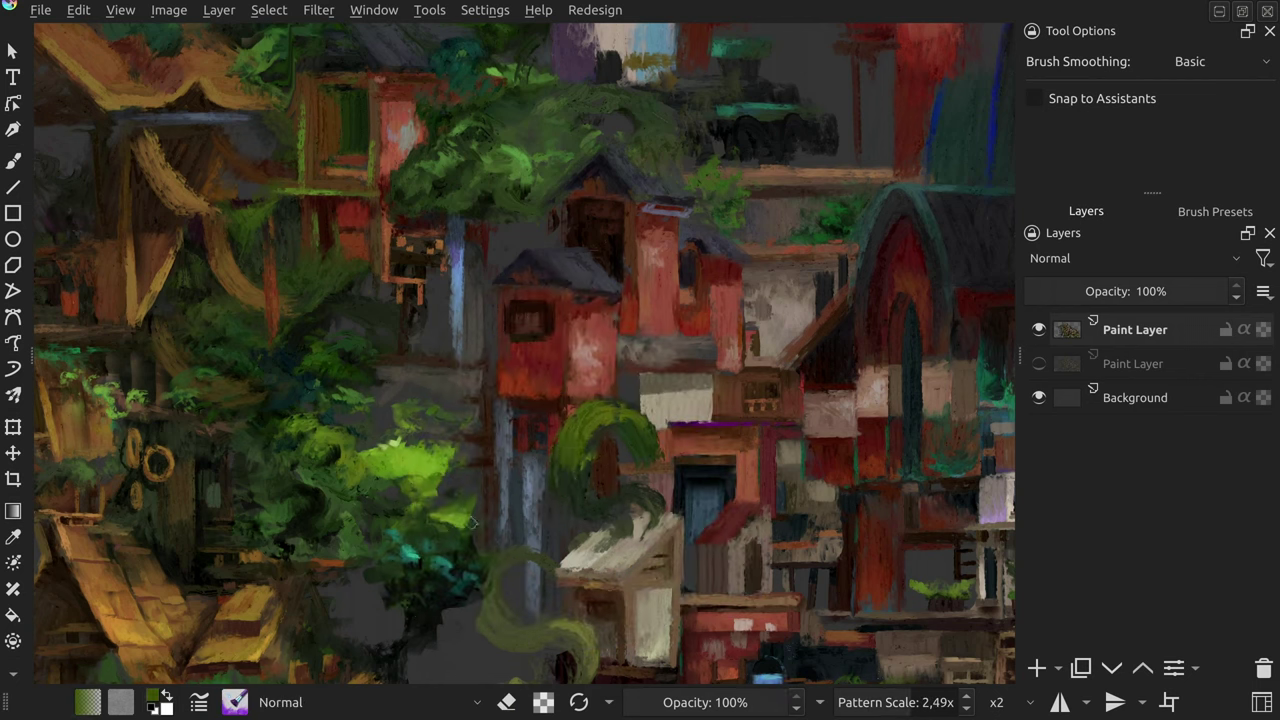
Step: Add the moveTool and green flask presets to the village painting's pie menu, finish editing, and pick a preset from it
right_click(409, 377)
left_click(612, 580)
scroll(830, 452, "down", 3)
left_click_drag(736, 468, 256, 392)
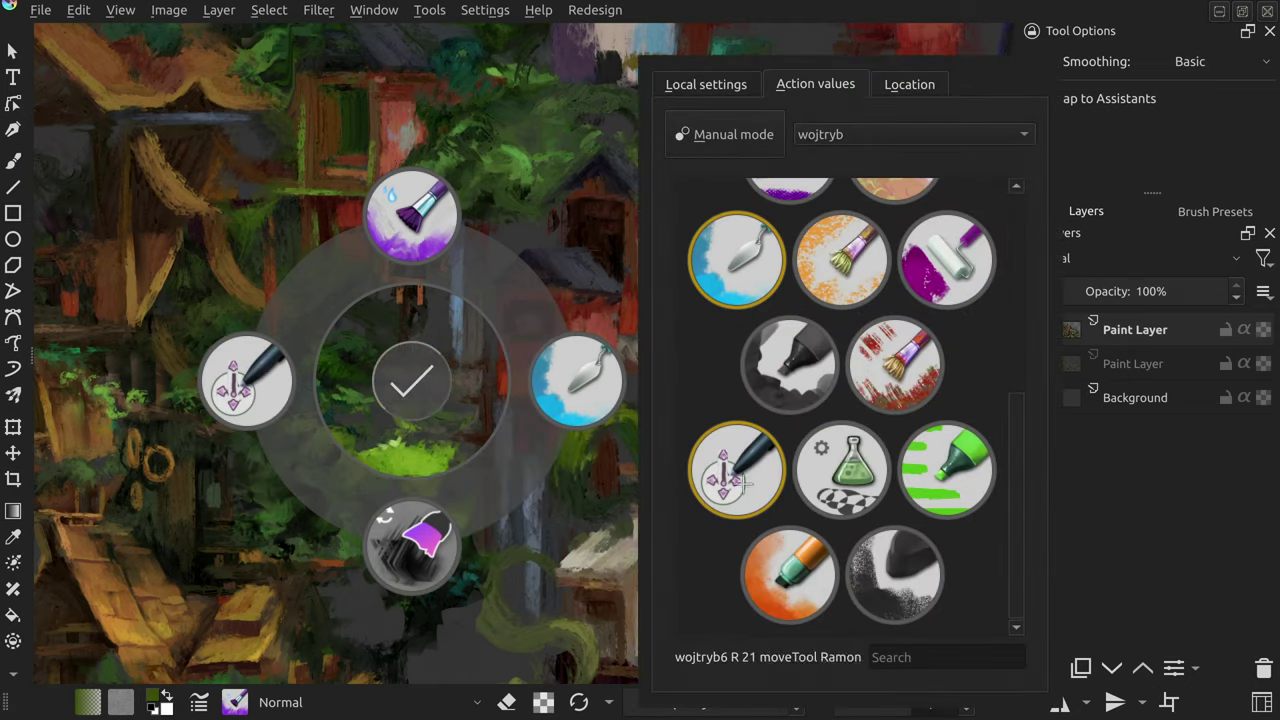
left_click_drag(838, 469, 389, 514)
left_click(411, 382)
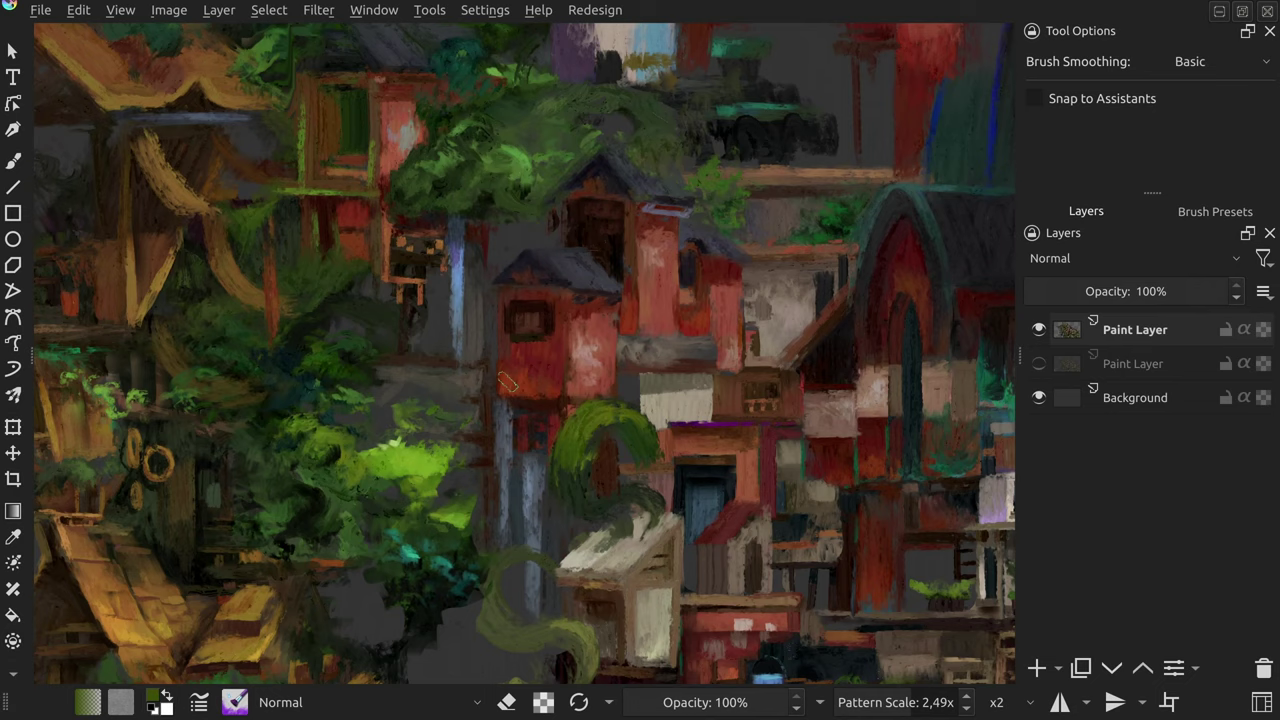
right_click(462, 418)
left_click(306, 363)
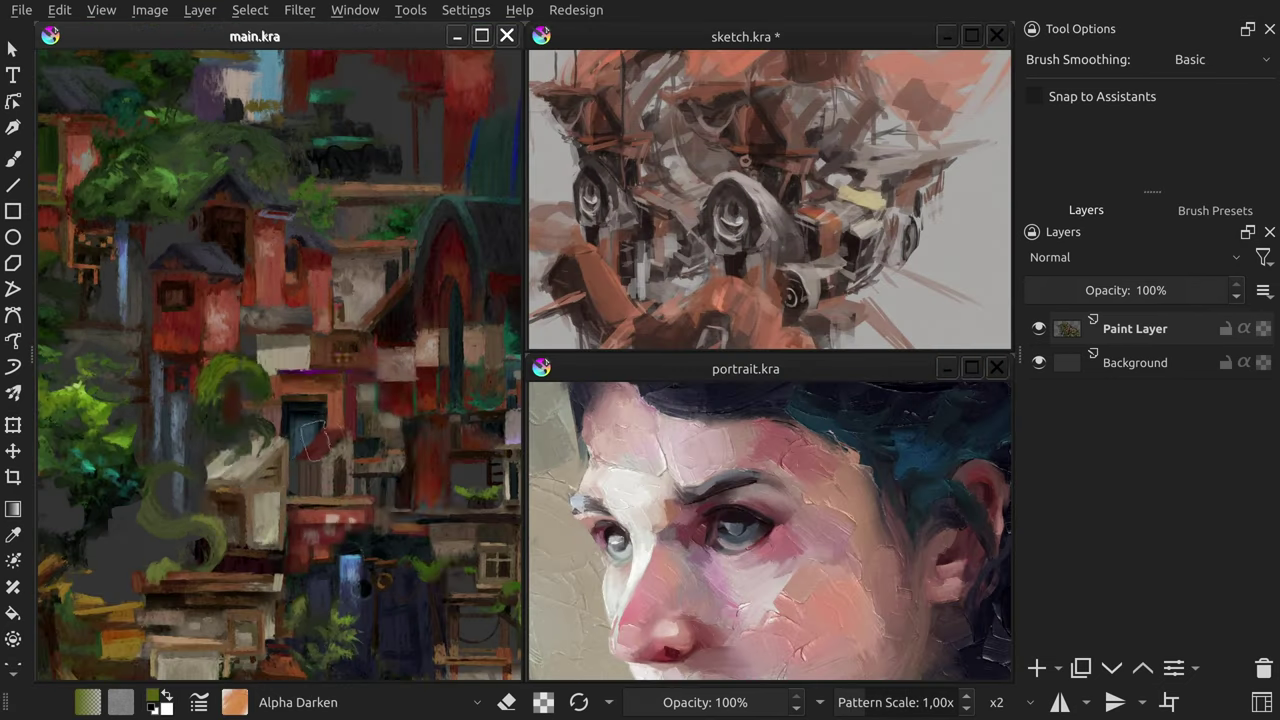
Step: Pick the purple wet brush preset from main.kra's pie menu and paint a wavy green band over the houses
right_click(294, 429)
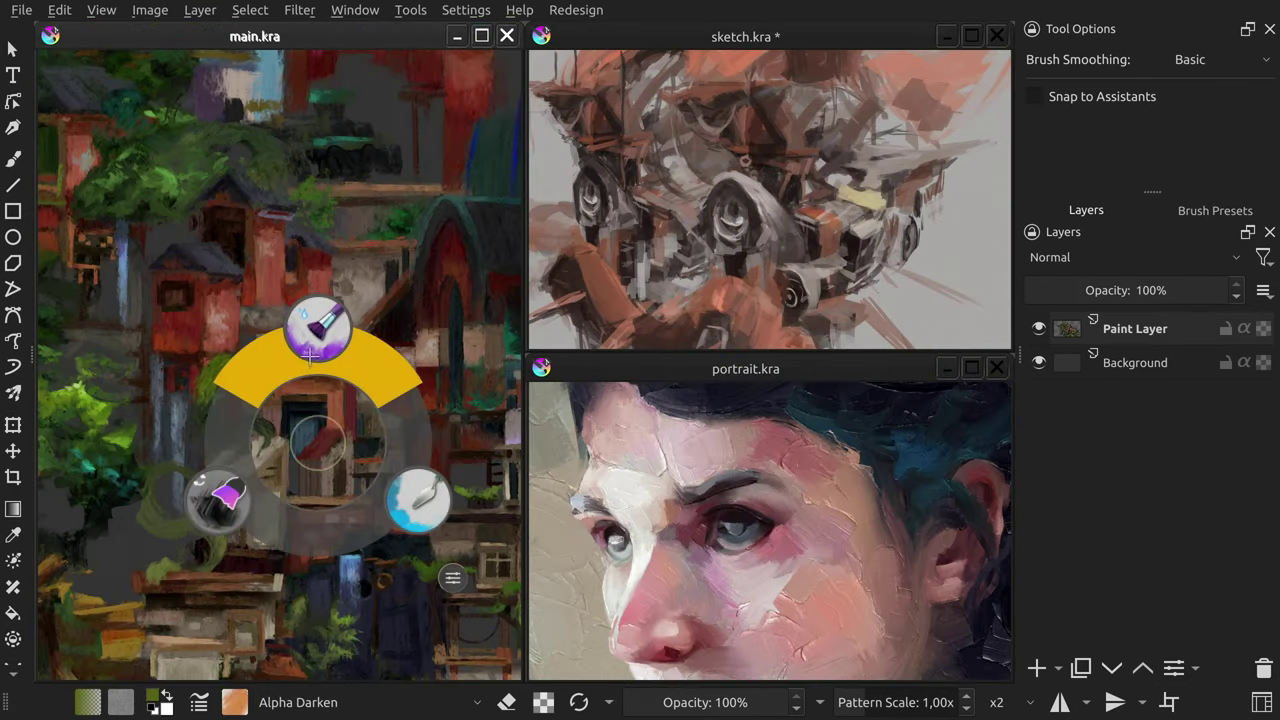
left_click(320, 325)
mouse_move(210, 380)
left_mouse_down()
mouse_move(226, 360)
mouse_move(385, 365)
mouse_move(408, 402)
left_mouse_up()
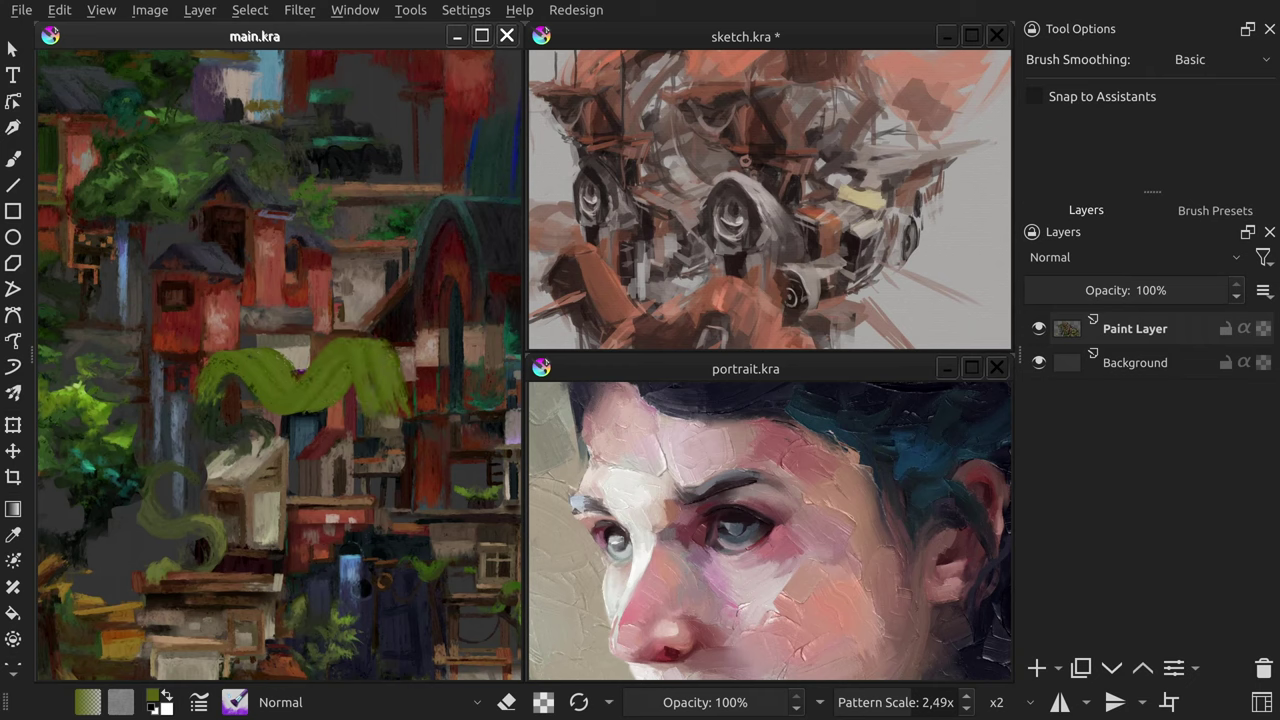
Step: Pick the moveTool preset from sketch.kra's pie menu and distort the central part of the vehicle
left_click(748, 240)
right_click(759, 235)
left_click(759, 349)
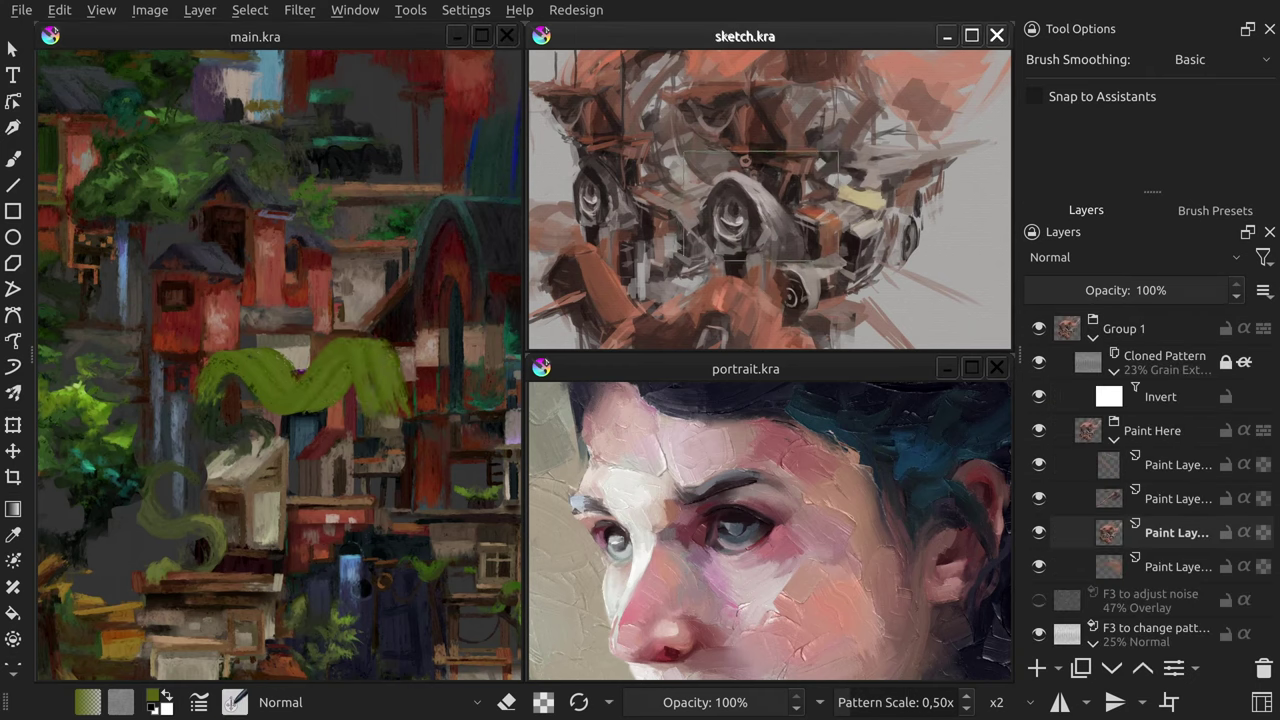
left_click_drag(760, 203, 643, 287)
Step: Pick the orange paint preset from portrait.kra's pie menu and paint a stroke down beside the face
left_click(736, 546)
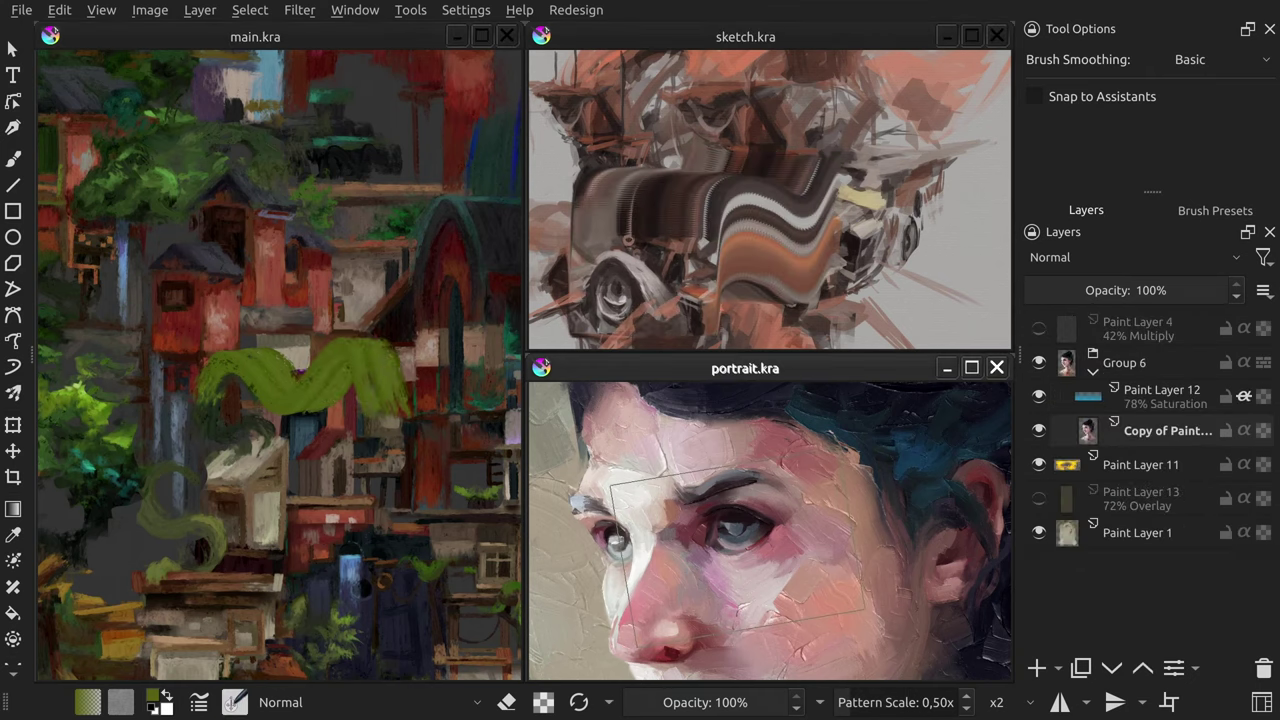
right_click(737, 543)
left_click(833, 605)
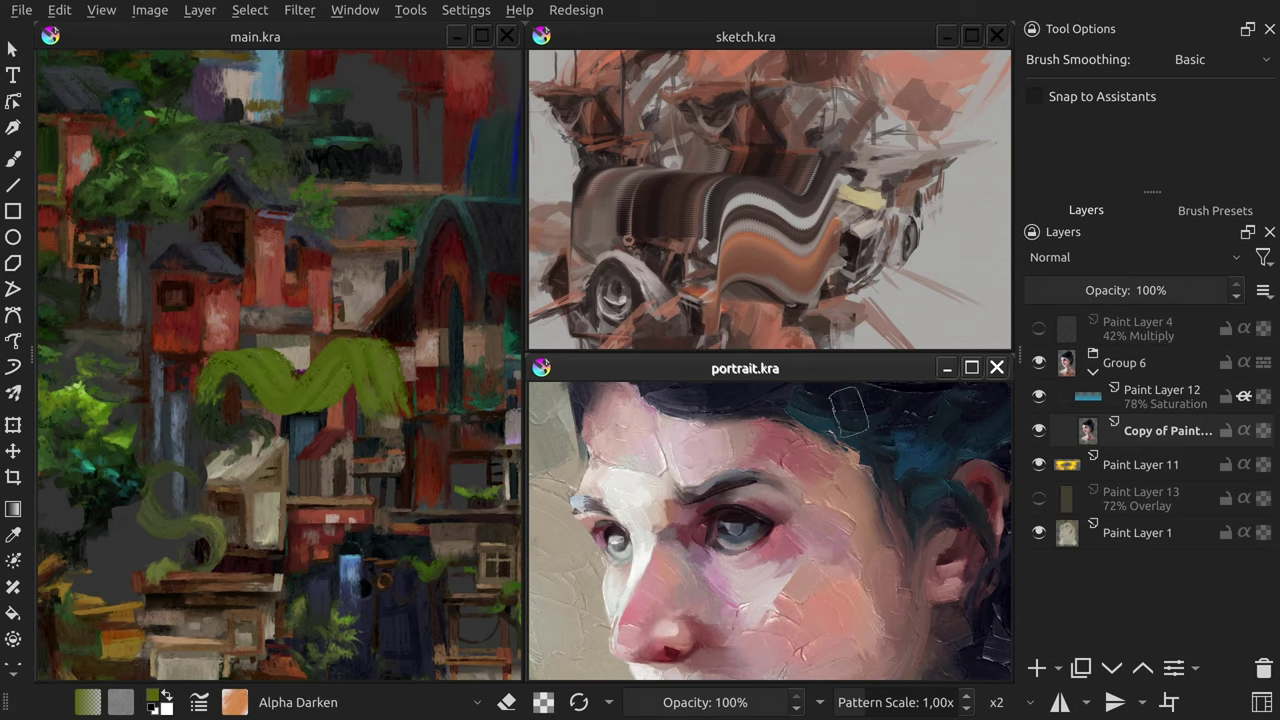
mouse_move(868, 445)
left_mouse_down()
mouse_move(752, 415)
mouse_move(640, 520)
mouse_move(885, 615)
left_mouse_up()
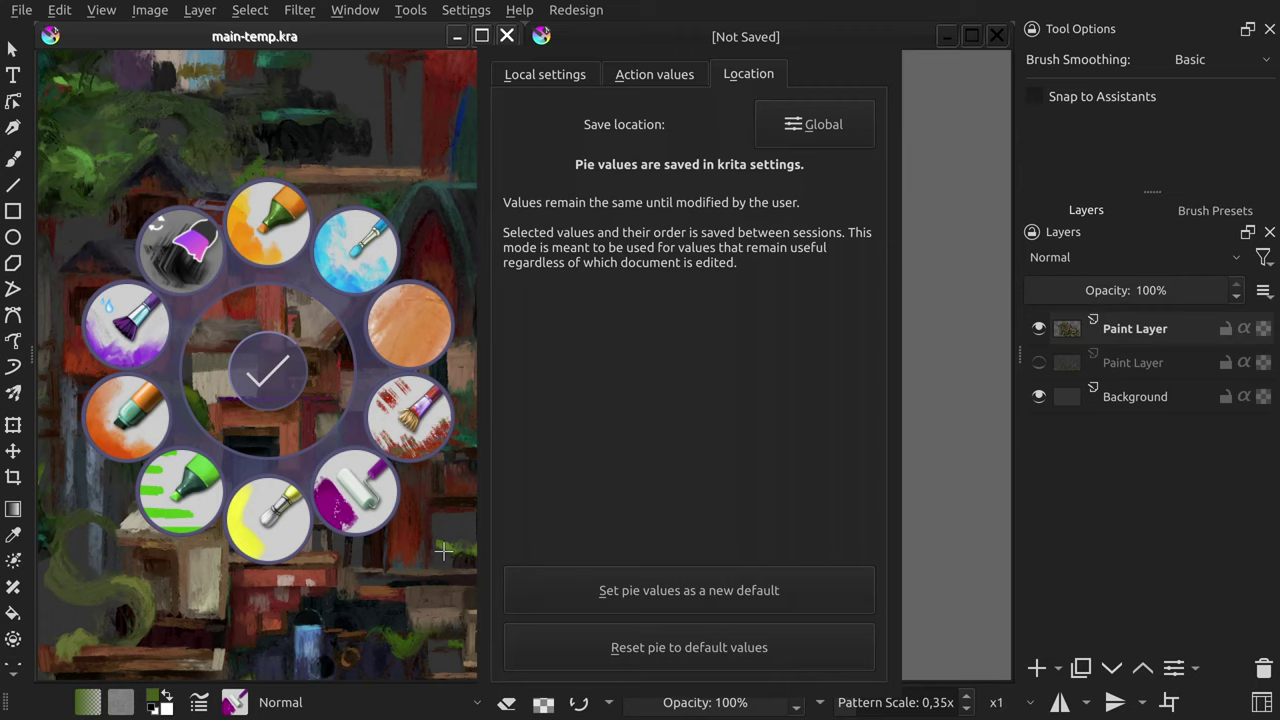
Step: Switch the main-temp.kra pie's save location to Local and set its current values as a new default
left_click(812, 125)
left_click(812, 125)
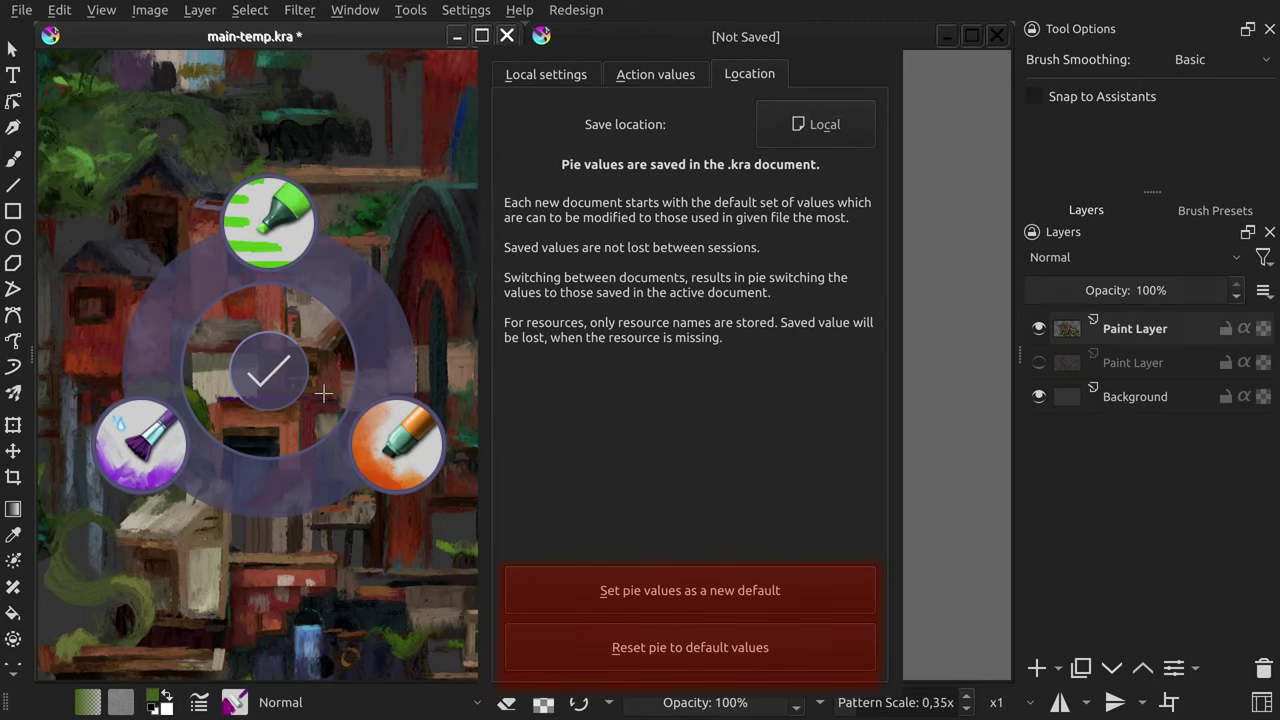
left_click(659, 582)
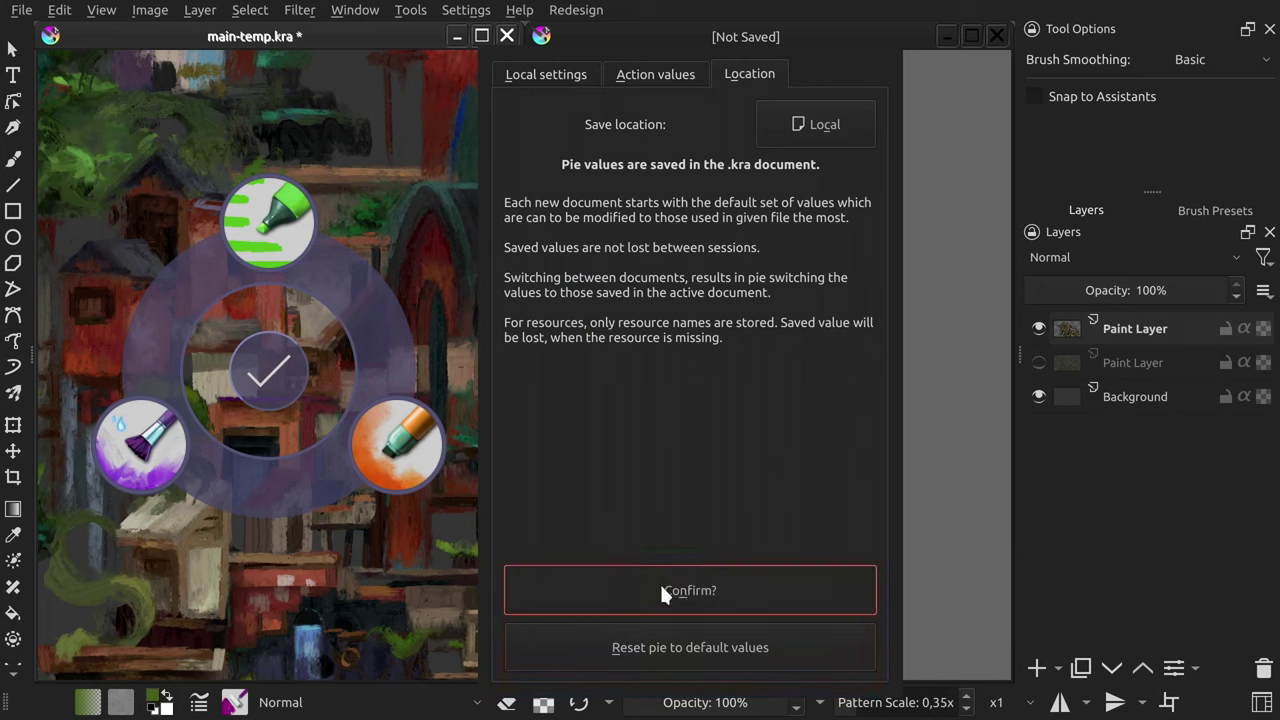
left_click(659, 582)
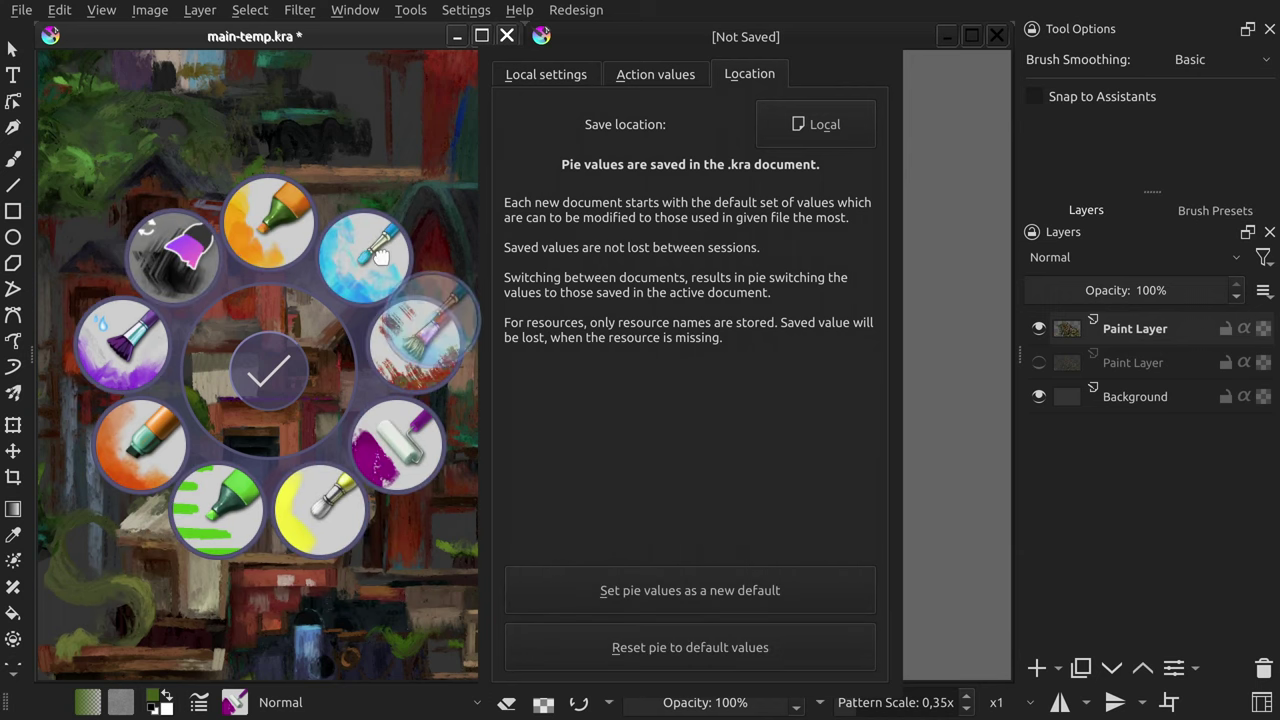
Step: Remove presets from the local pie, keeping only the green marker, orange marker and purple wet brush, and set these as a new default
left_click_drag(381, 257, 492, 184)
left_click_drag(374, 472, 443, 504)
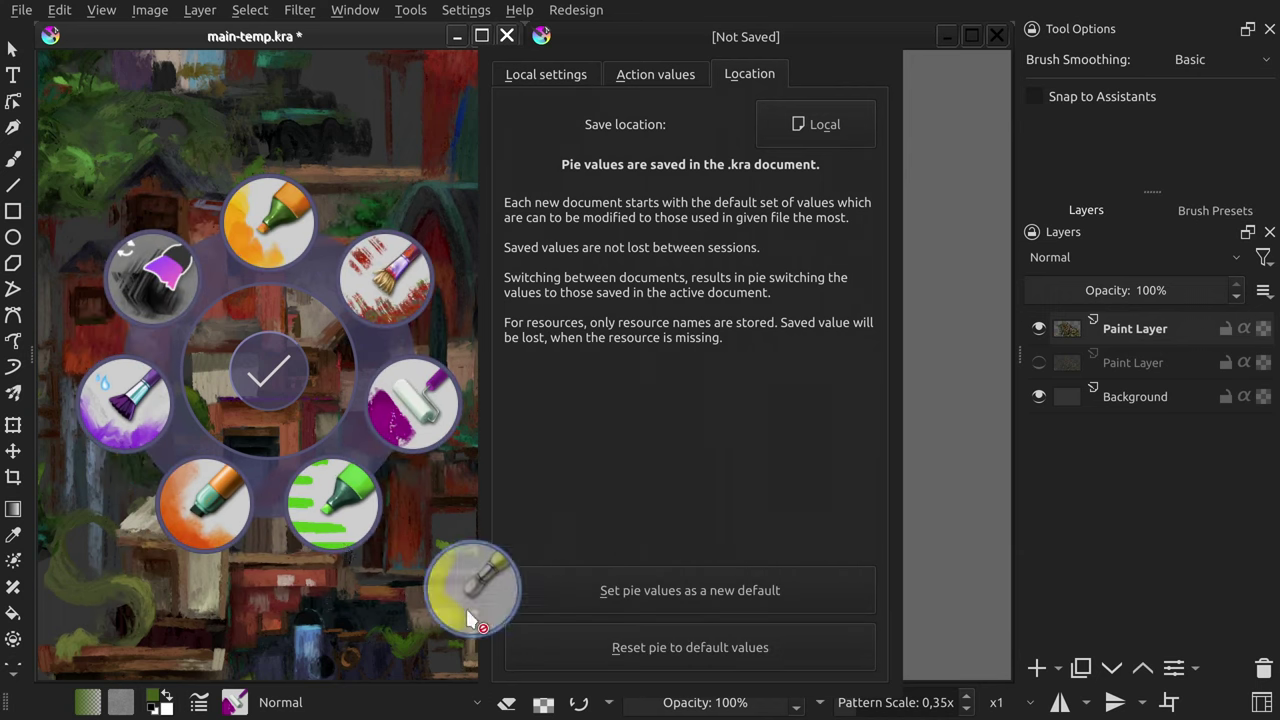
left_click_drag(334, 500, 275, 240)
left_click_drag(180, 278, 134, 168)
left_click_drag(400, 292, 498, 204)
left_click_drag(415, 320, 524, 238)
mouse_move(432, 352)
left_mouse_down()
mouse_move(458, 337)
mouse_move(590, 330)
left_mouse_up()
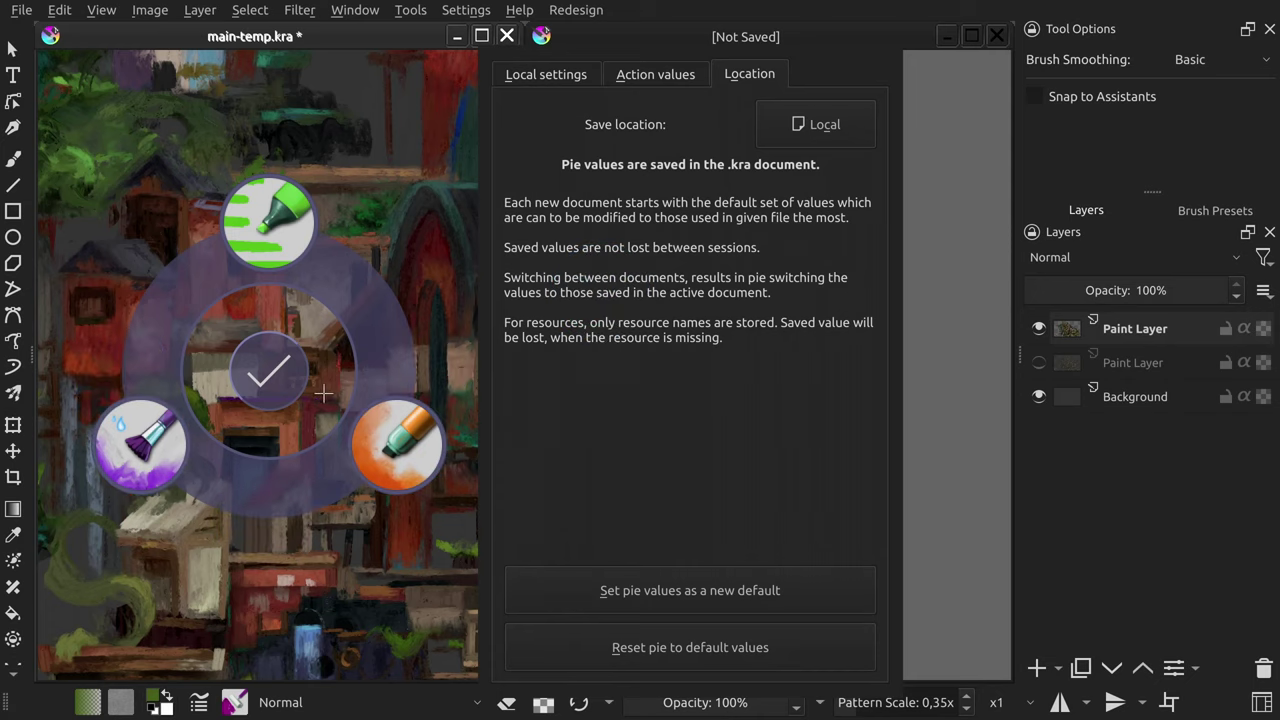
left_click(661, 591)
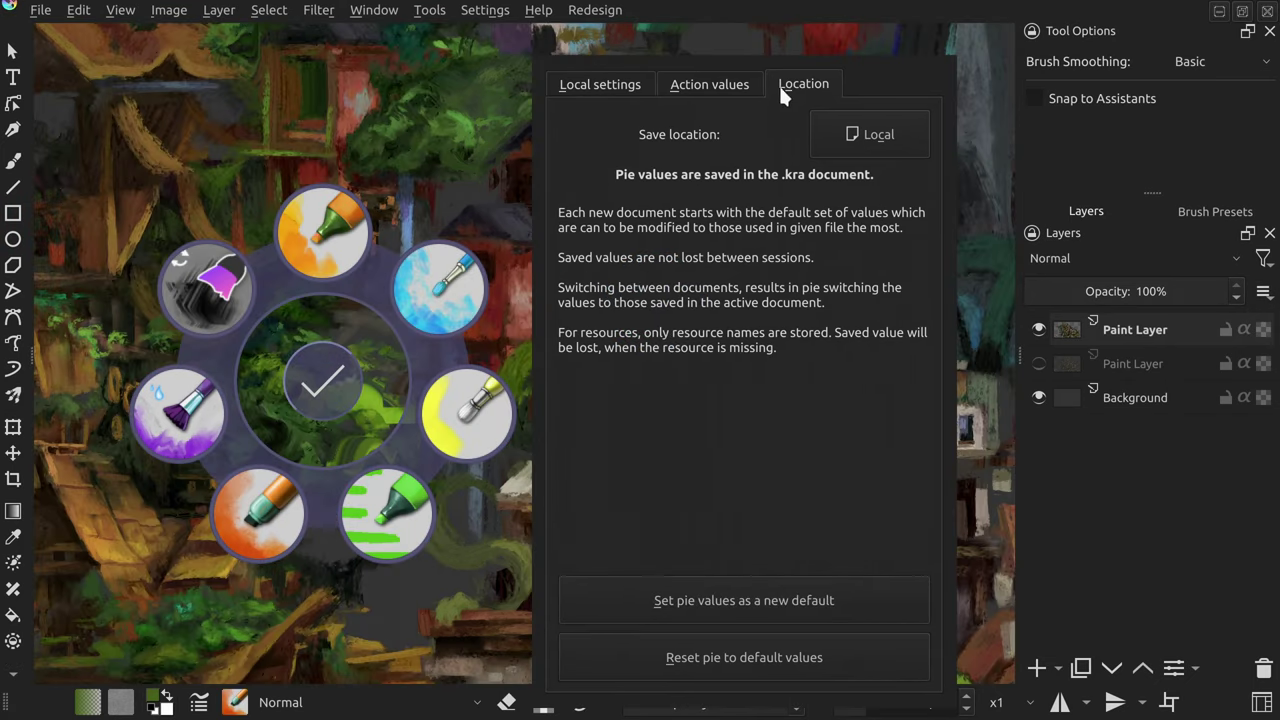
Step: Reset the local seven-preset pie to its default values
left_click(740, 652)
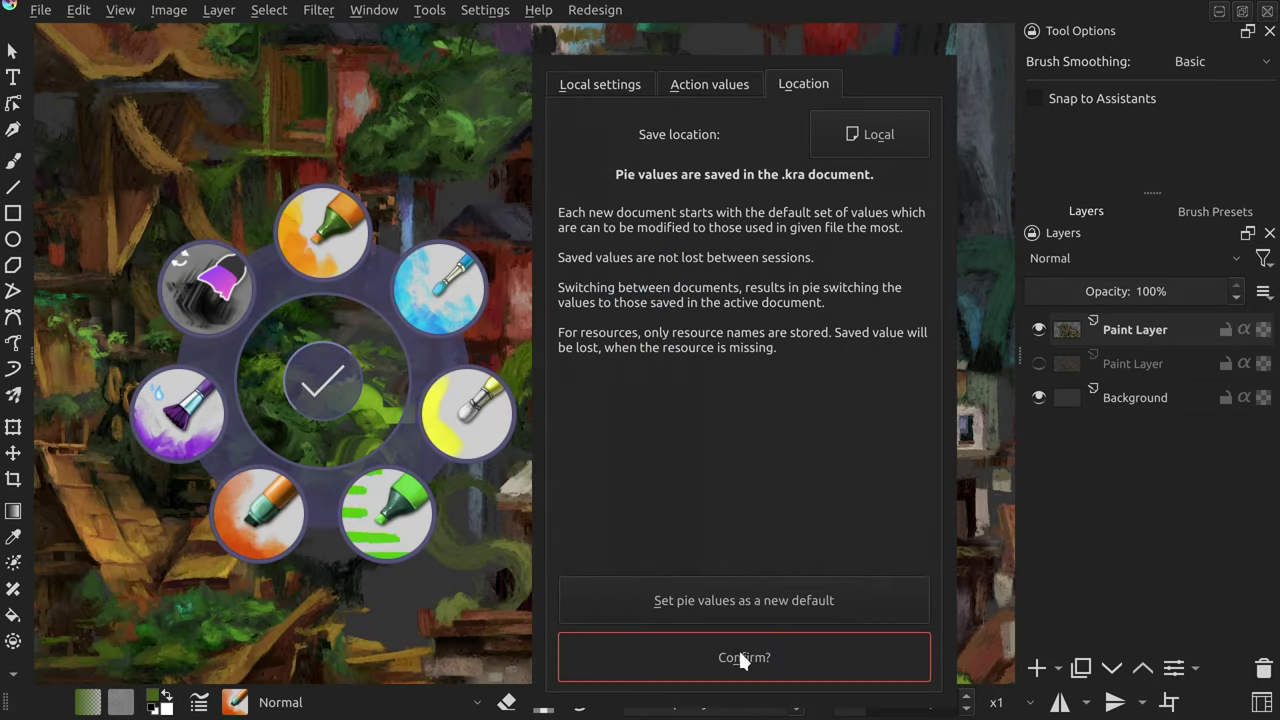
left_click(740, 652)
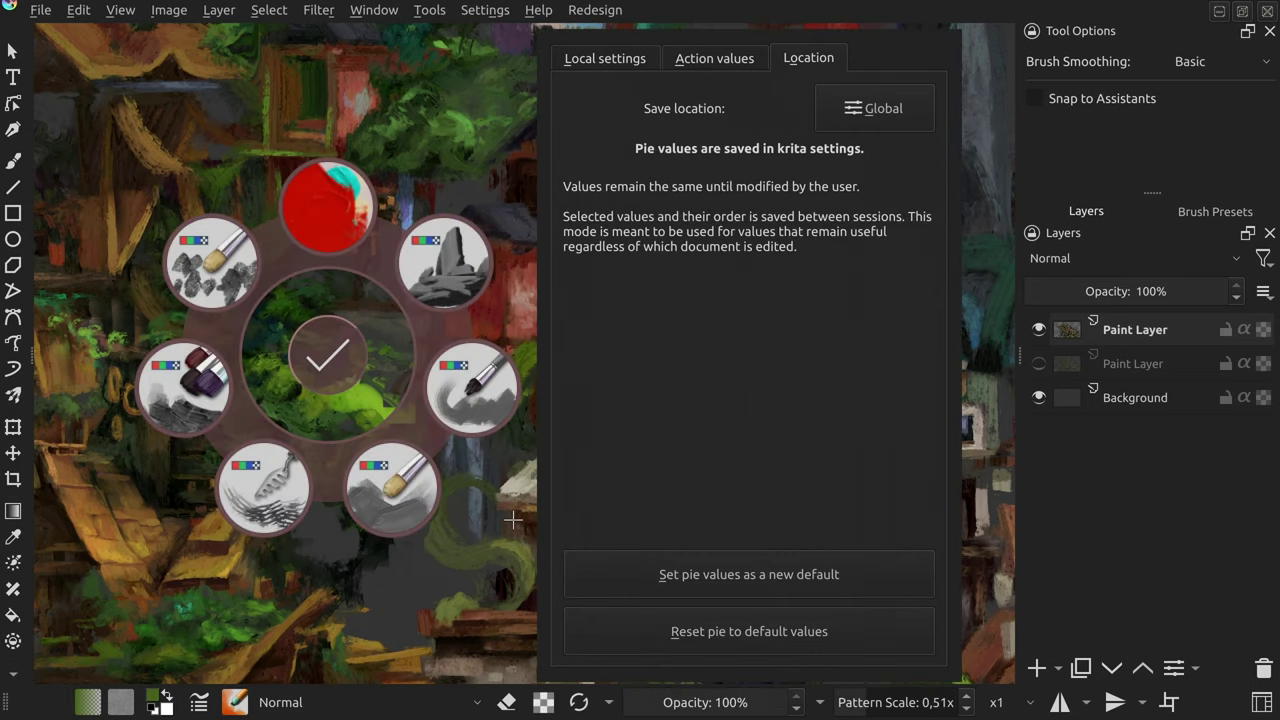
Step: Remove the grey rock-shaped preset from the reddish global pie and set the remaining values as a new default
mouse_move(438, 255)
left_mouse_down()
mouse_move(540, 200)
mouse_move(644, 418)
left_mouse_up()
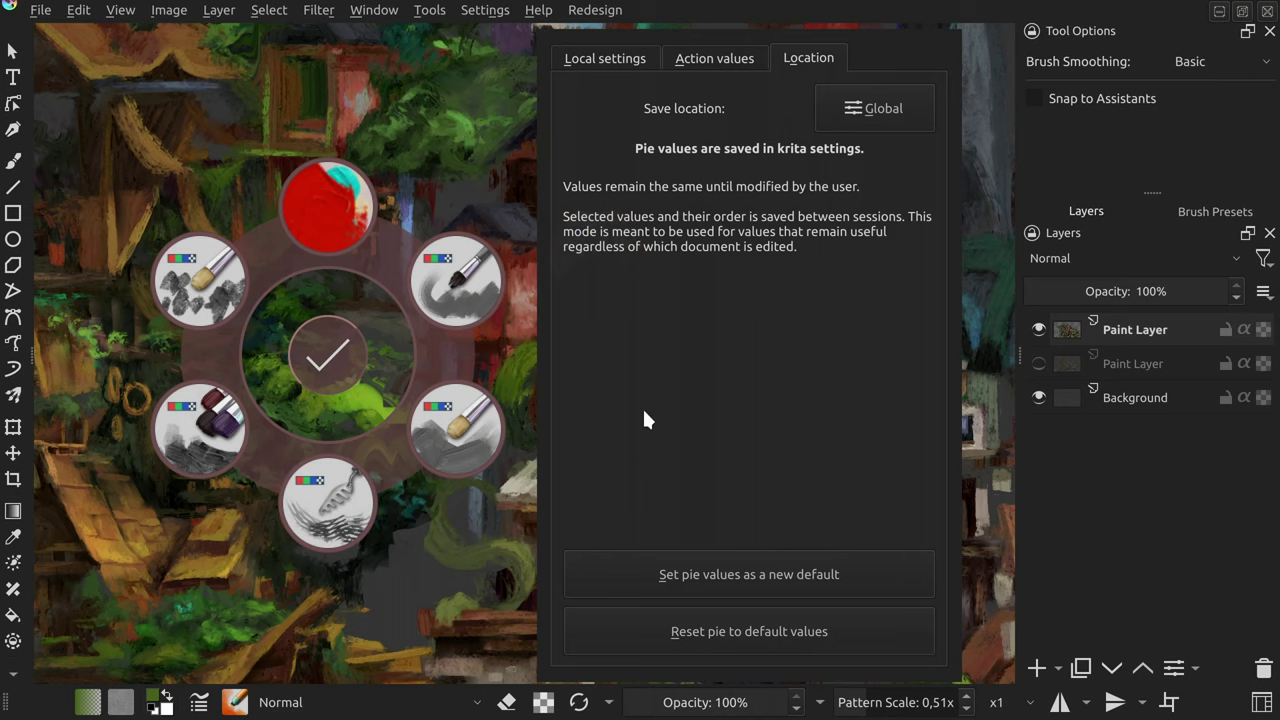
left_click(710, 576)
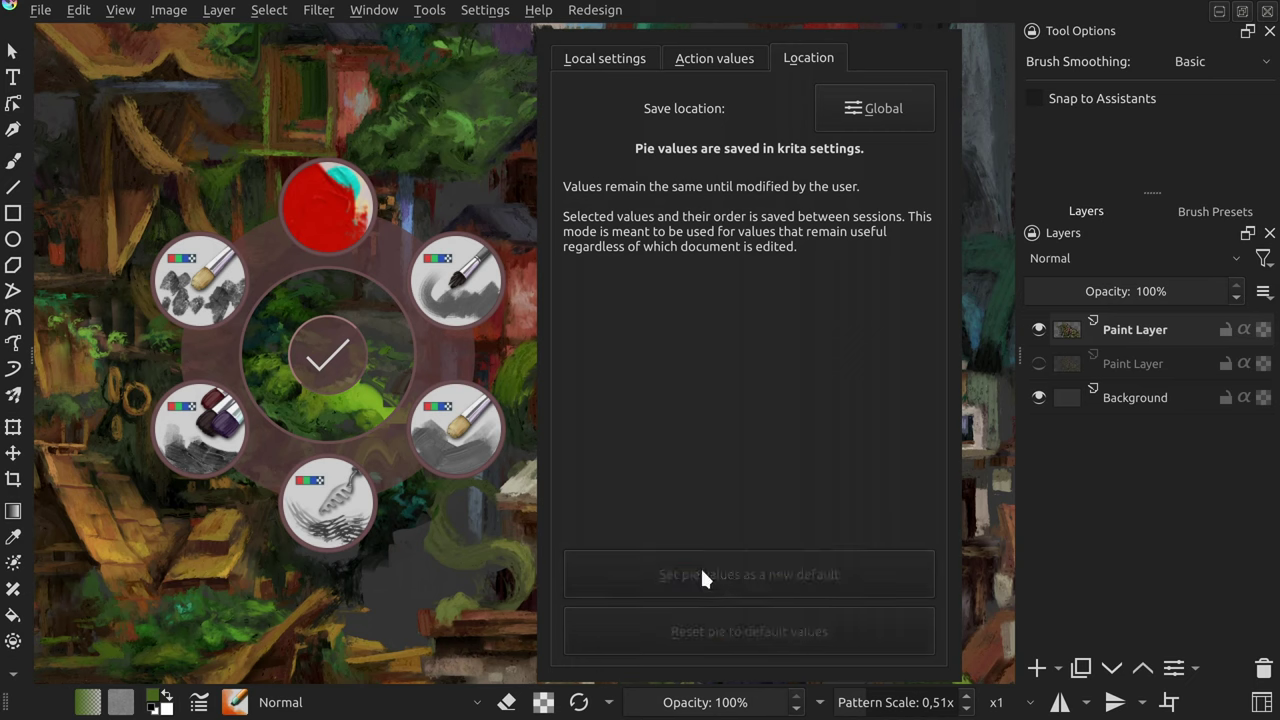
Step: Remove three more grey brush presets from the reddish global pie, and reset it to default values
left_click_drag(458, 440, 620, 614)
left_click_drag(251, 491, 302, 625)
mouse_move(327, 515)
left_mouse_down()
mouse_move(390, 650)
mouse_move(733, 632)
left_mouse_up()
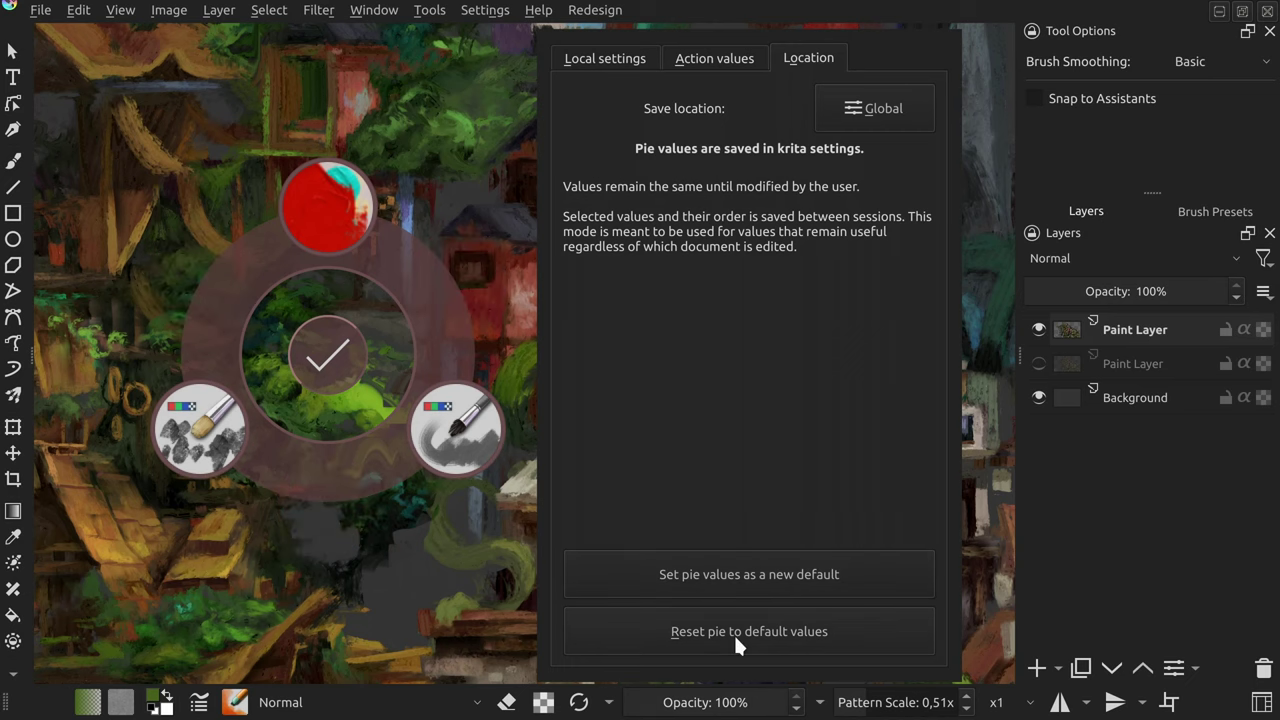
left_click(733, 632)
left_click(735, 640)
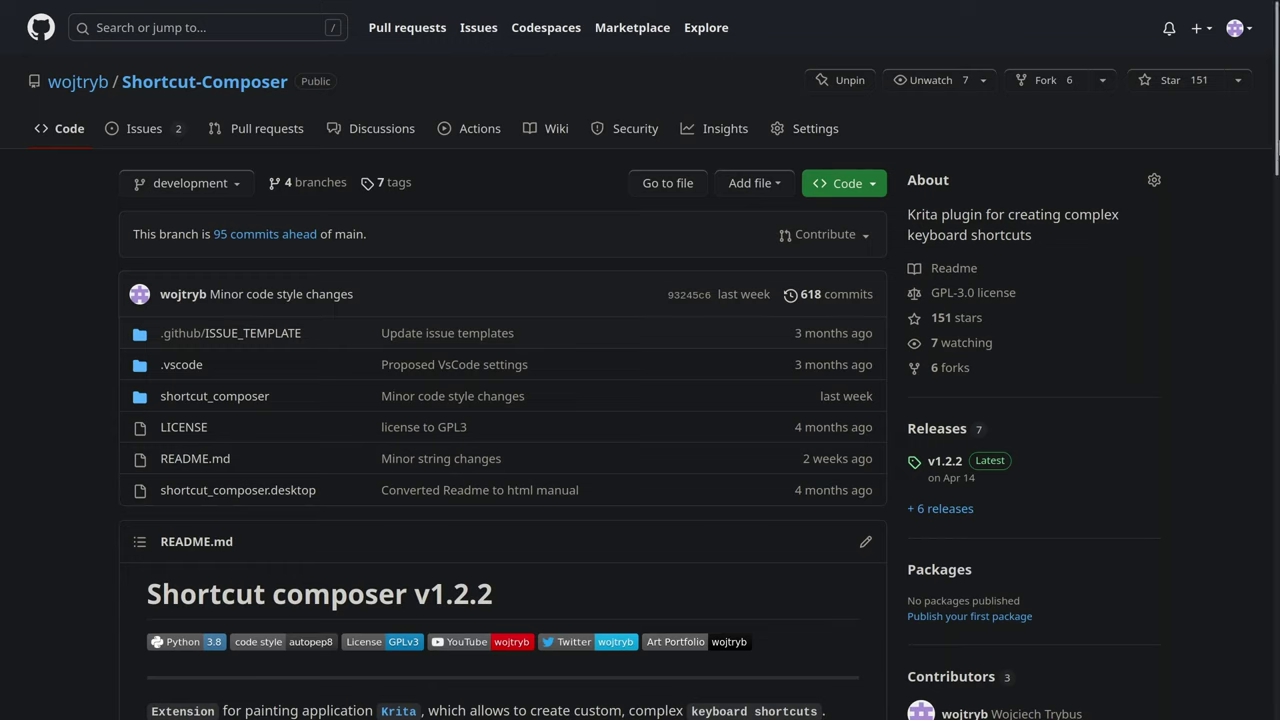
Step: Switch to the Shortcut-Composer GitHub page and open the user manual linked in its README
scroll(238, 566, "down", 5)
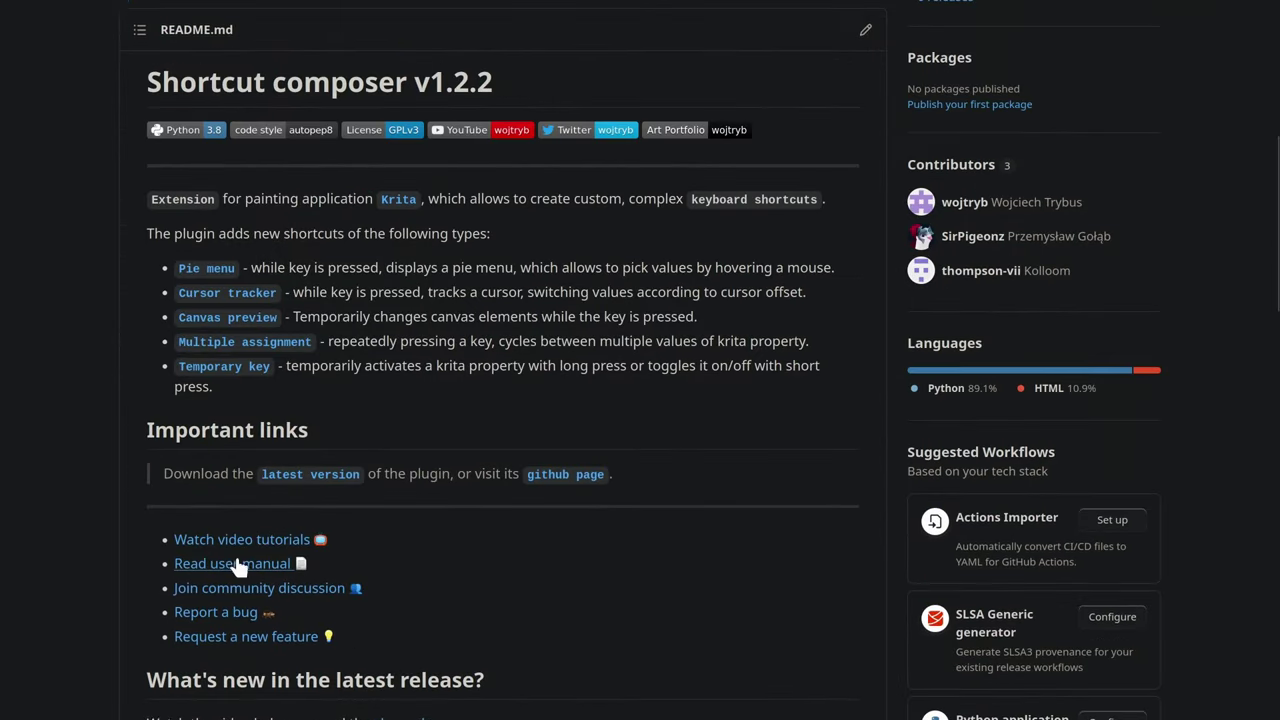
left_click(238, 566)
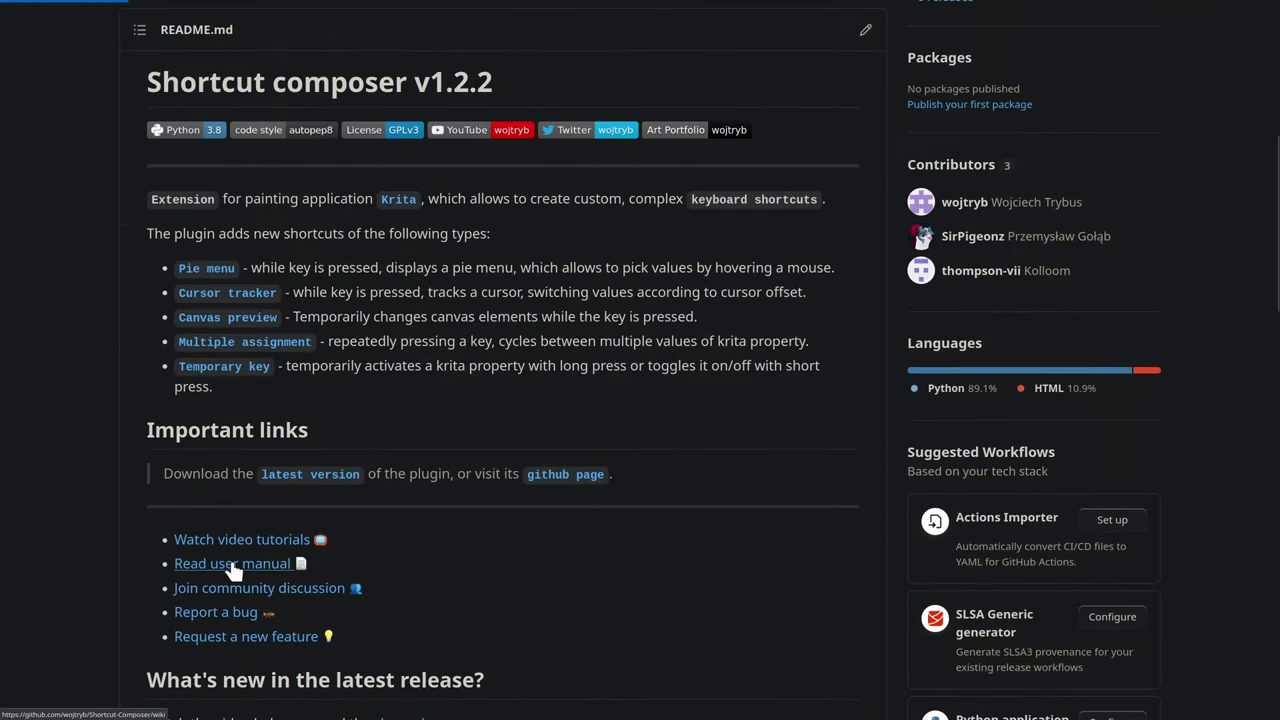
left_click(205, 313)
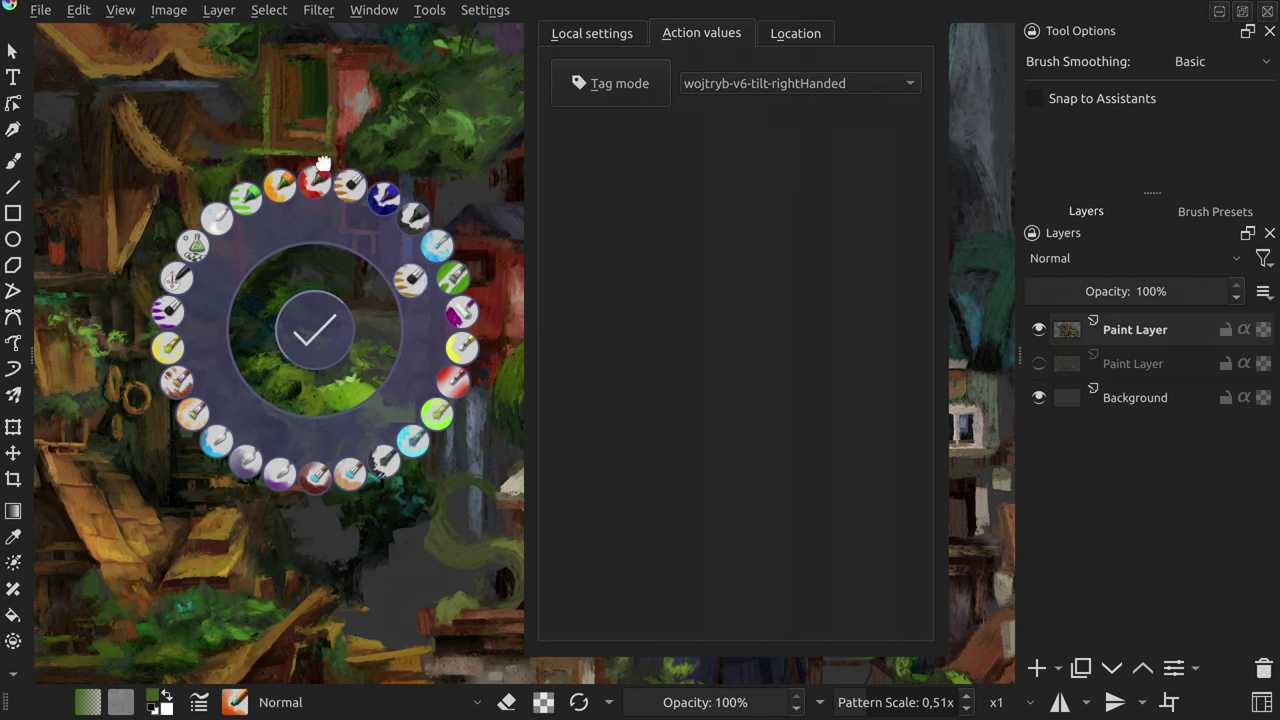
Step: Move the brown bristle brush preset around the ring of the wojtryb-v6-tilt-rightHanded tag pie to reorder it
mouse_move(323, 163)
left_mouse_down()
mouse_move(398, 403)
mouse_move(181, 316)
mouse_move(416, 224)
mouse_move(297, 425)
mouse_move(251, 223)
mouse_move(423, 354)
mouse_move(223, 346)
mouse_move(315, 230)
mouse_move(394, 403)
mouse_move(203, 354)
mouse_move(380, 283)
mouse_move(329, 234)
mouse_move(336, 245)
left_mouse_up()
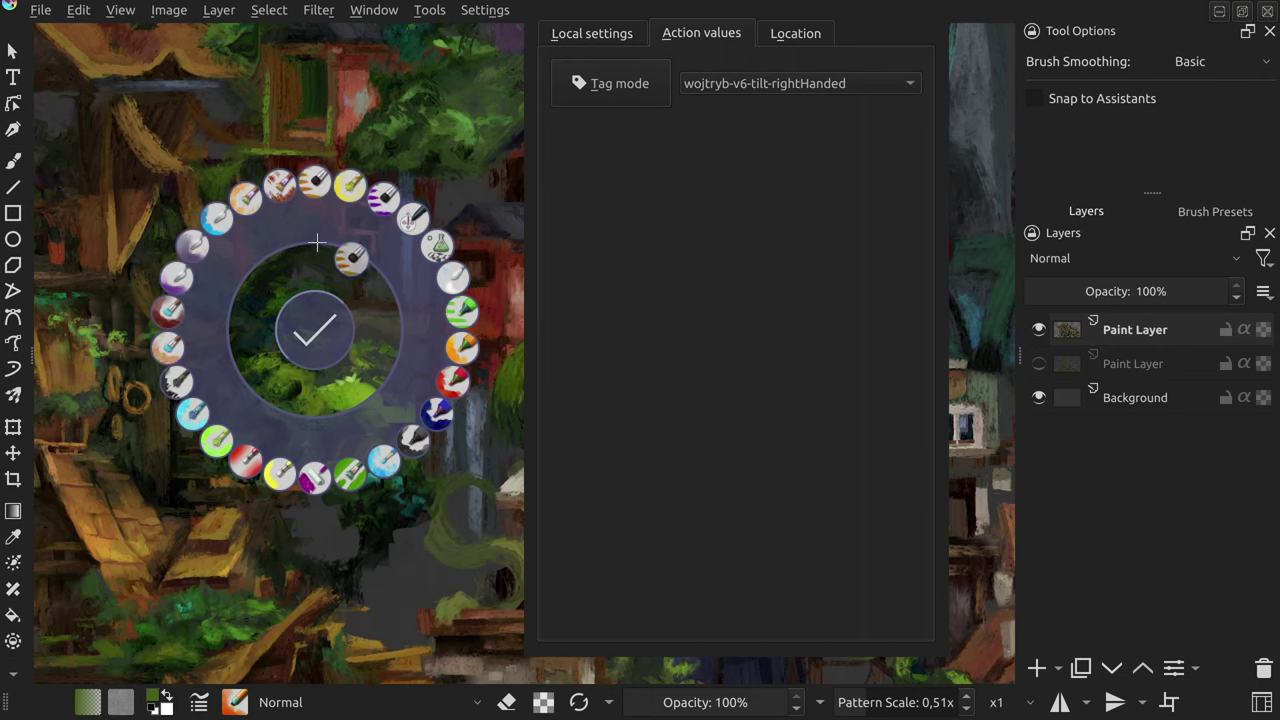